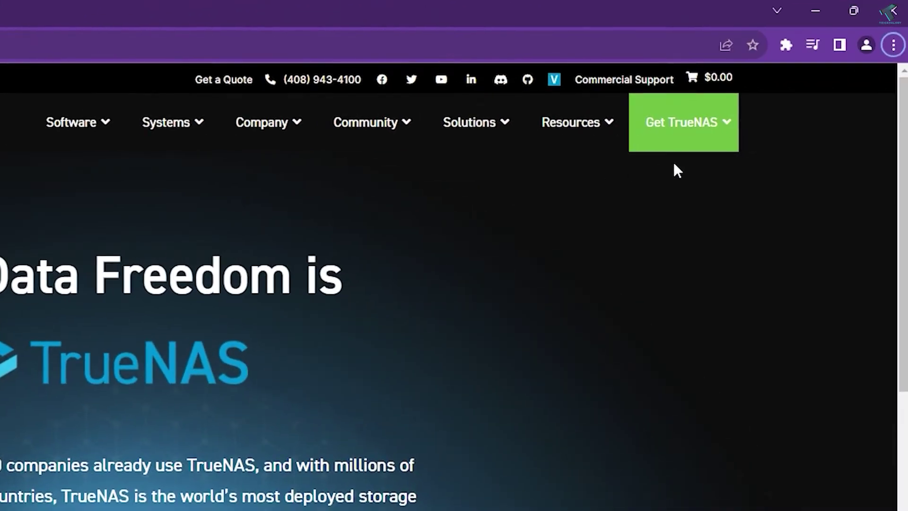
Open the TrueNAS CORE download page and skip the community sign-up form
mouse_move(680, 135)
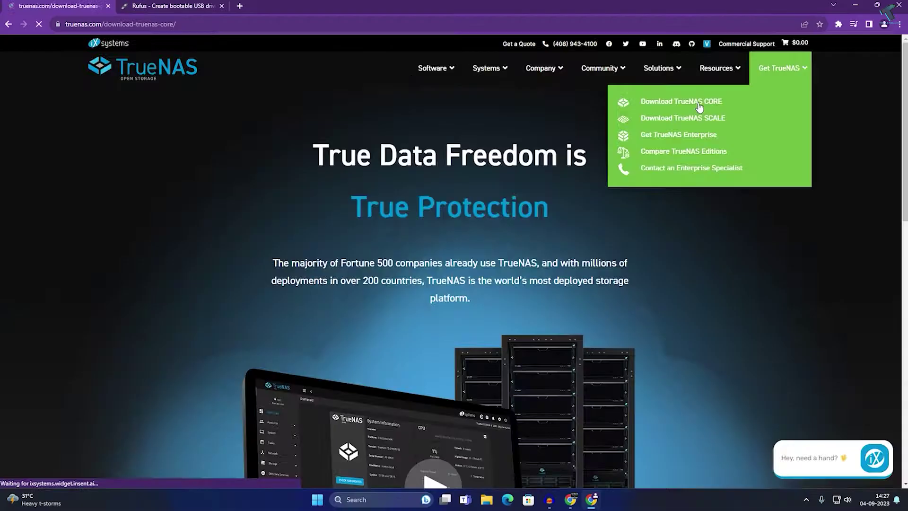
click(542, 189)
scroll(506, 105, down, 4)
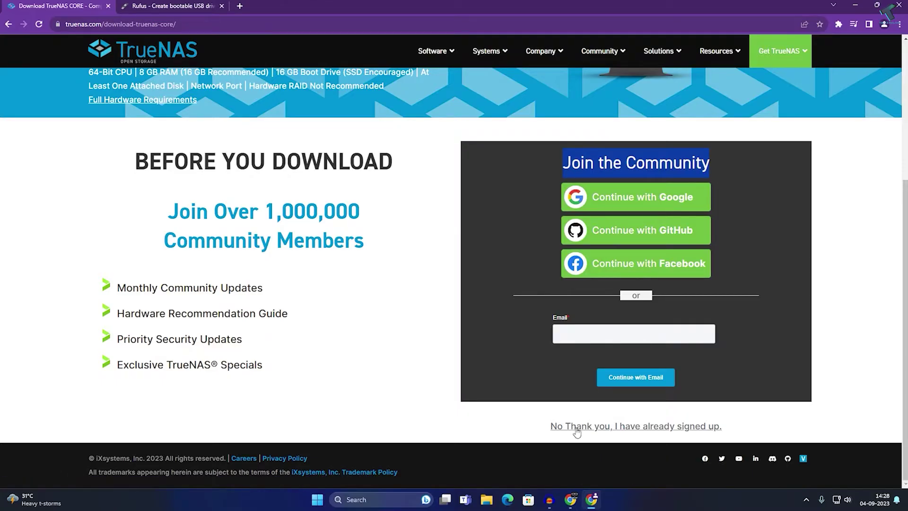
click(603, 427)
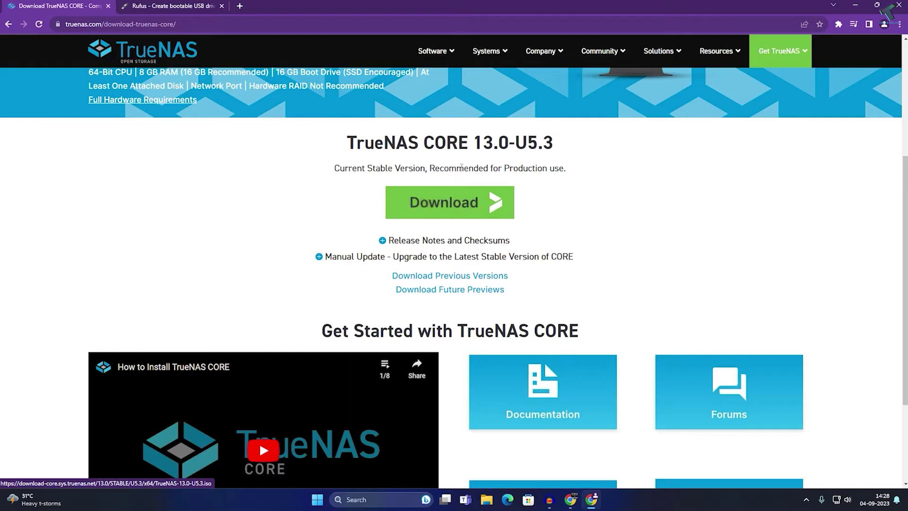
Start the TrueNAS CORE 13.0-U5.3 ISO download, then cancel it in the Downloads panel
click(468, 202)
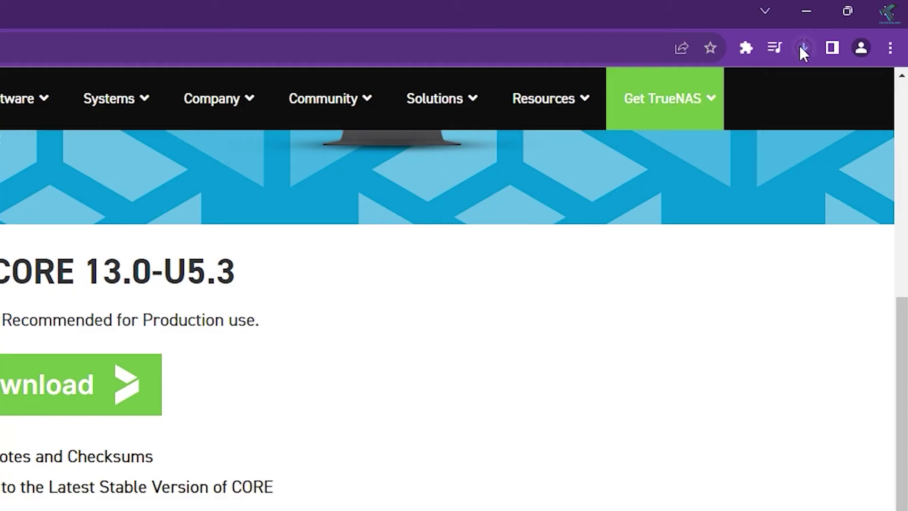
click(854, 24)
click(790, 123)
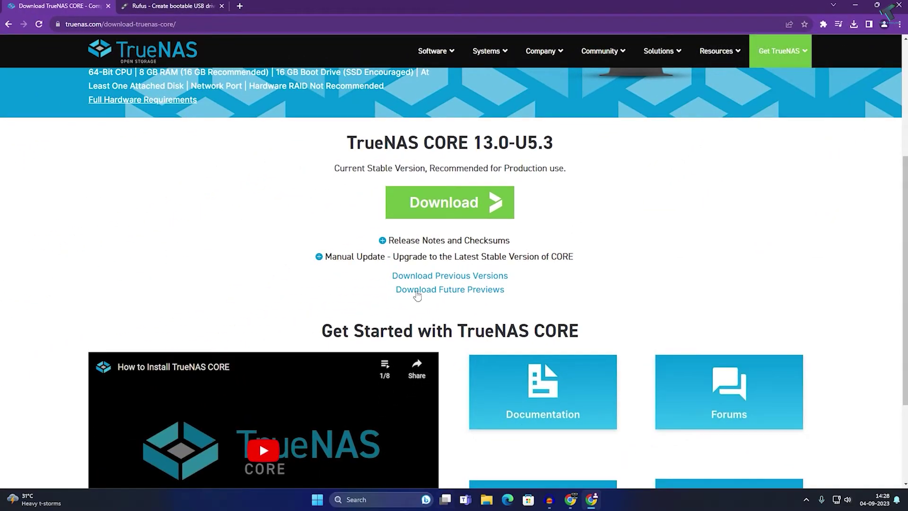
On rufus.ie, compare Portable and Standard builds, download rufus-4.2p.exe and check recent downloads
click(172, 7)
scroll(236, 211, up, 4)
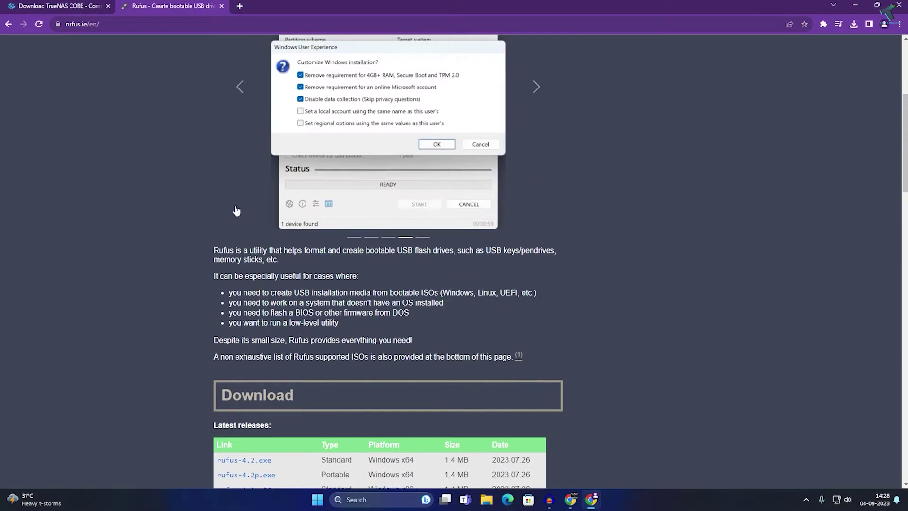
scroll(236, 210, up, 4)
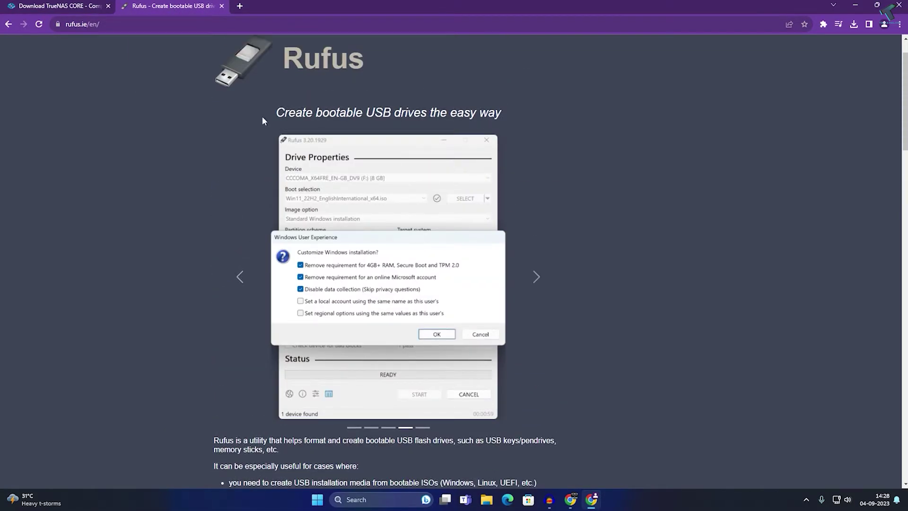
scroll(263, 117, down, 5)
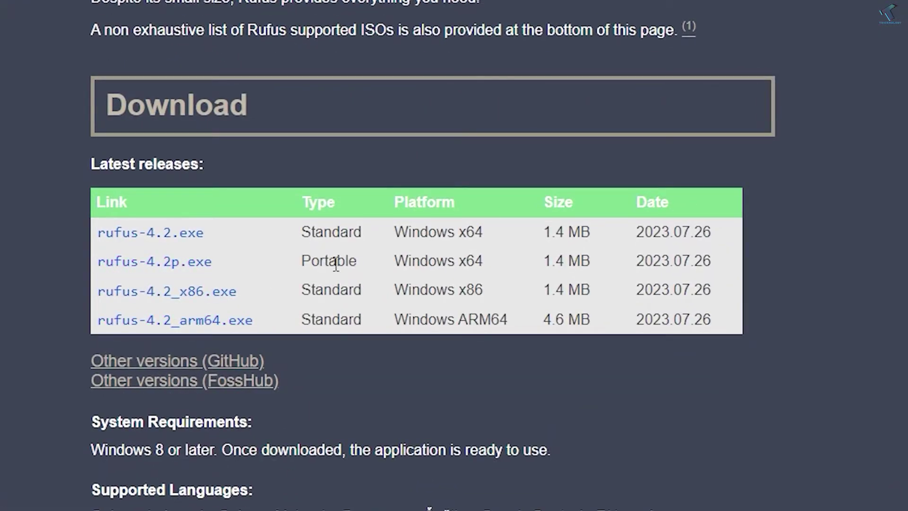
drag(359, 262, 291, 254)
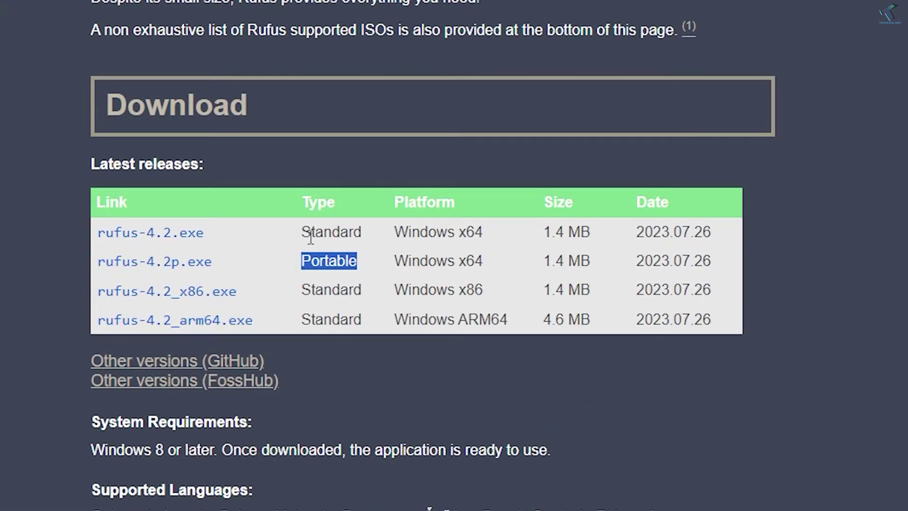
drag(363, 231, 290, 228)
click(152, 261)
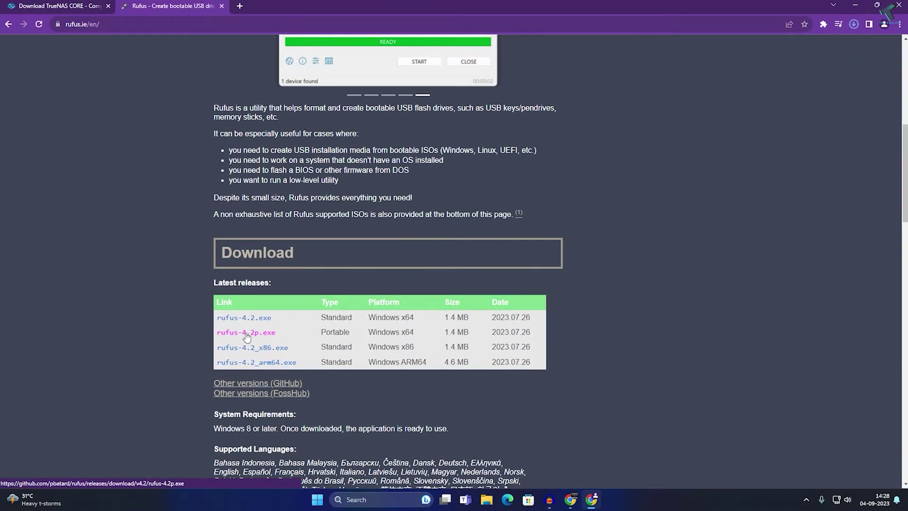
click(854, 25)
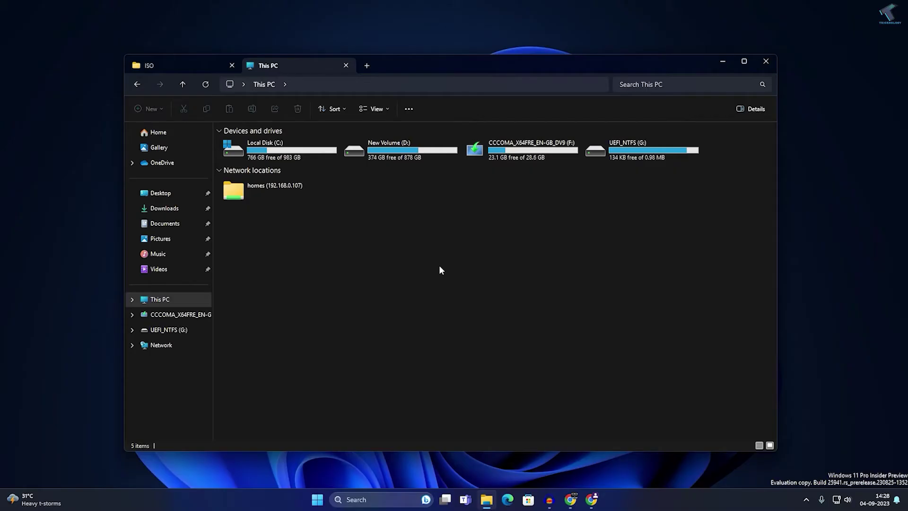
Review the TrueNAS ISO and rufus-4.2p files in the ISO folder on New Volume (D:)
click(185, 60)
click(301, 187)
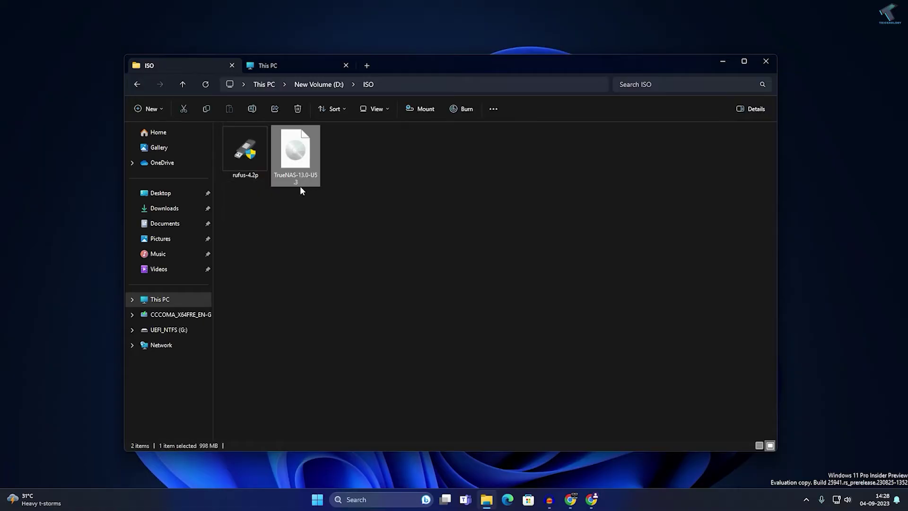
click(254, 175)
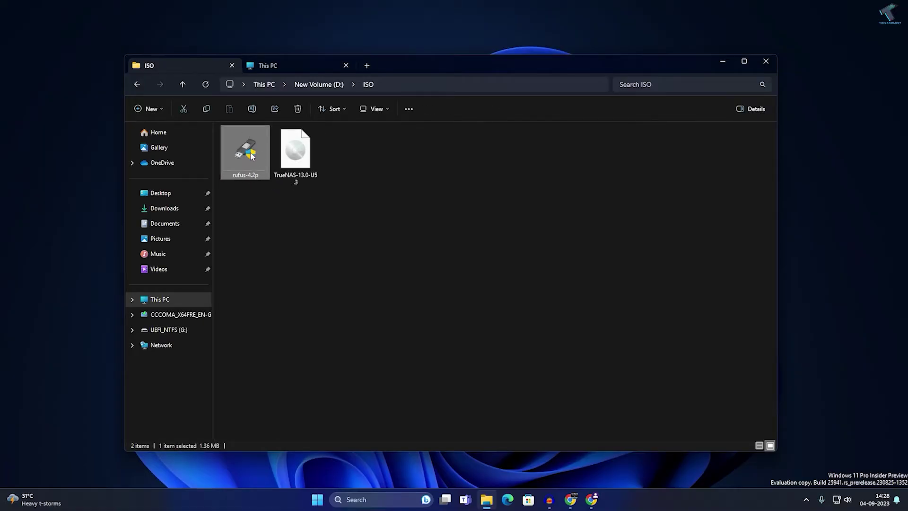
click(315, 208)
drag(313, 208, 261, 160)
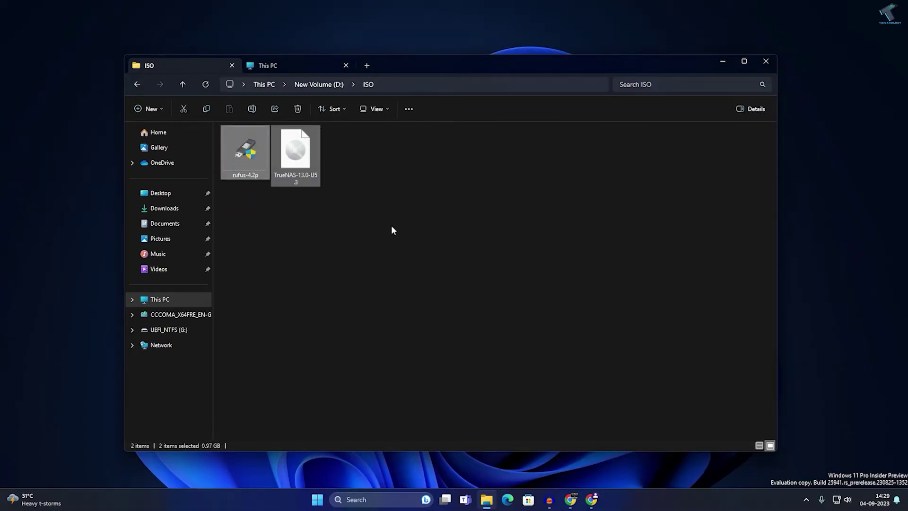
click(390, 225)
Check the UEFI_NTFS (G:) and CCCOMA_X64FRE_EN-GB_DV9 (F:) drives, then launch rufus-4.2p
click(275, 70)
click(642, 157)
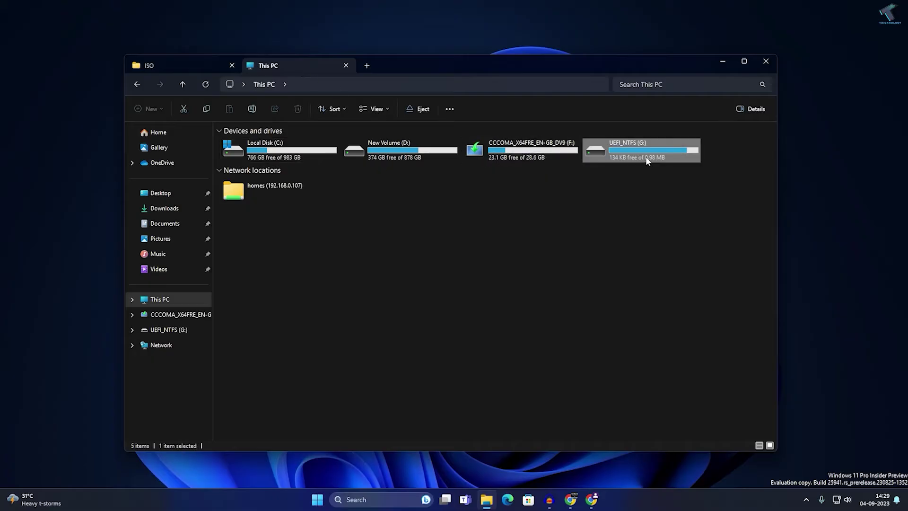
click(516, 150)
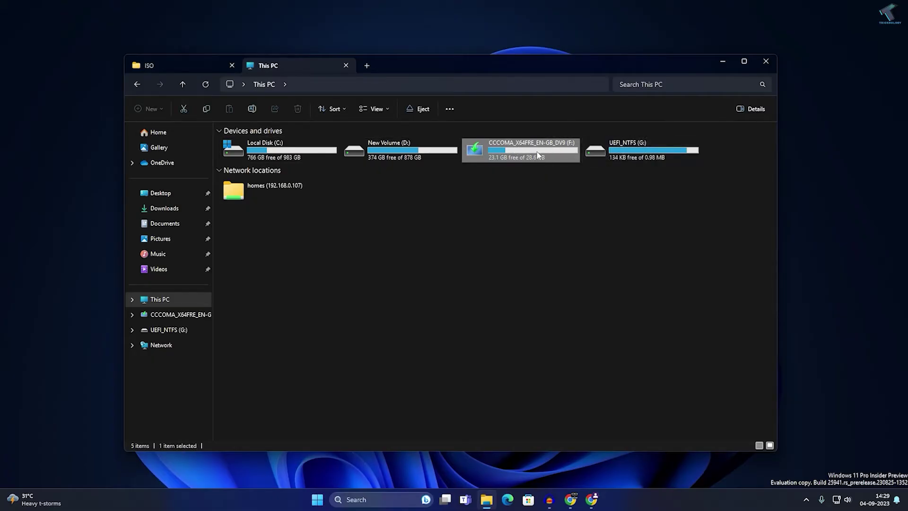
click(163, 71)
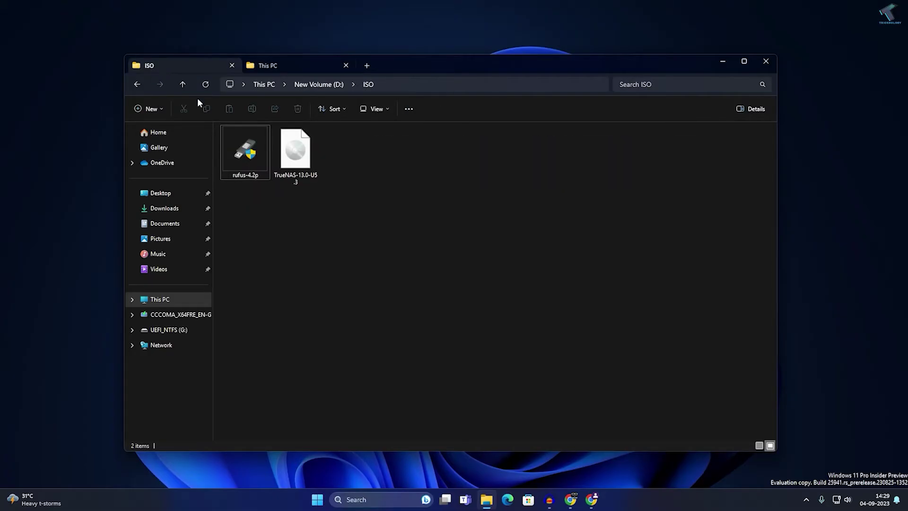
double_click(251, 162)
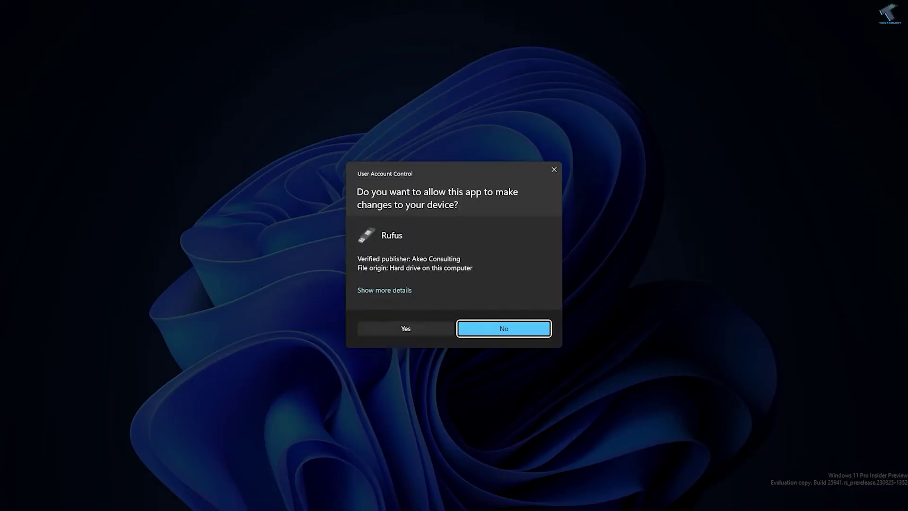
Allow Rufus, decline update checks, and target the 32 GB USB drive with Disk or ISO image boot
click(416, 327)
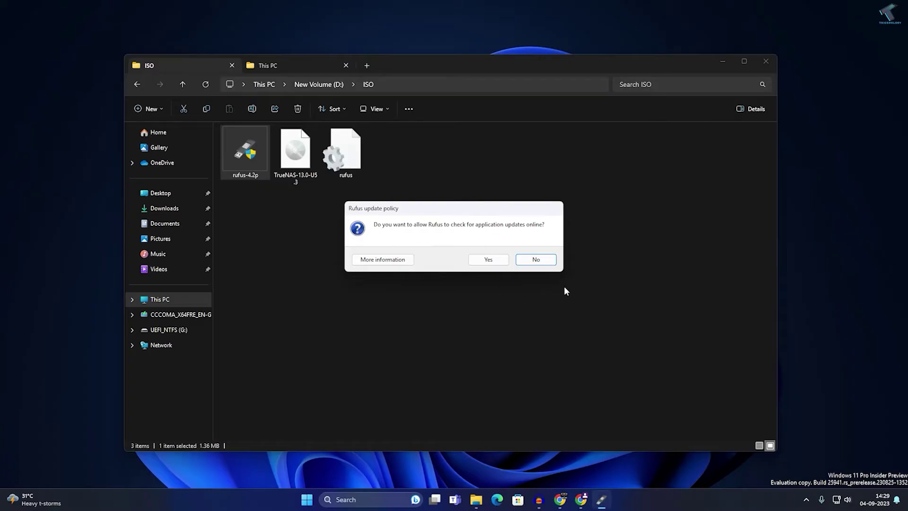
click(544, 264)
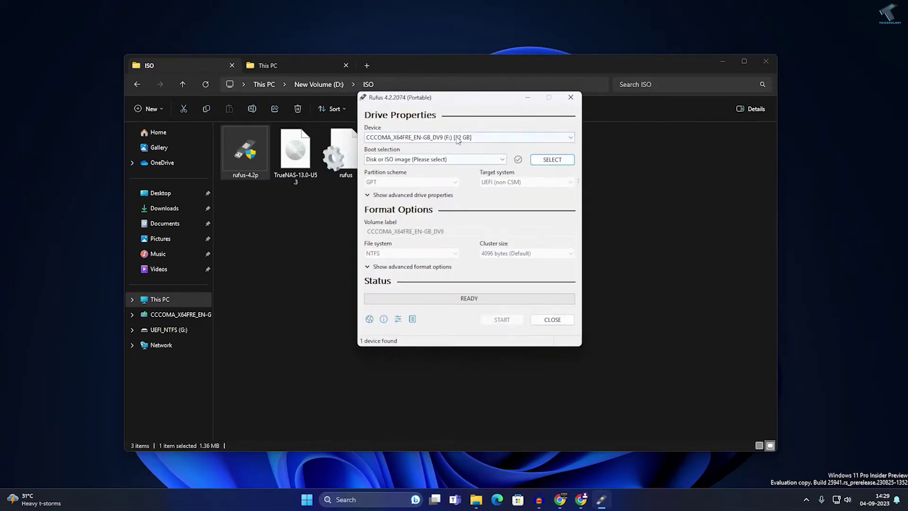
click(457, 138)
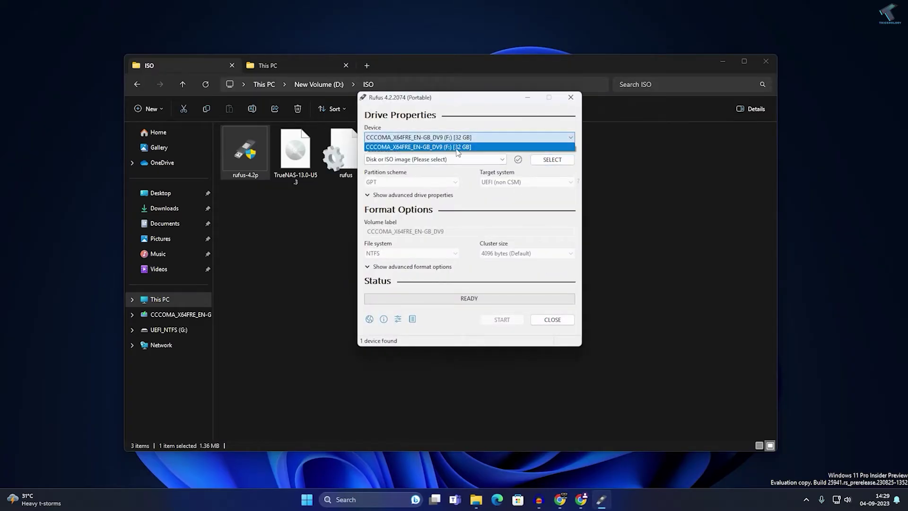
click(412, 148)
click(416, 138)
click(425, 148)
click(502, 159)
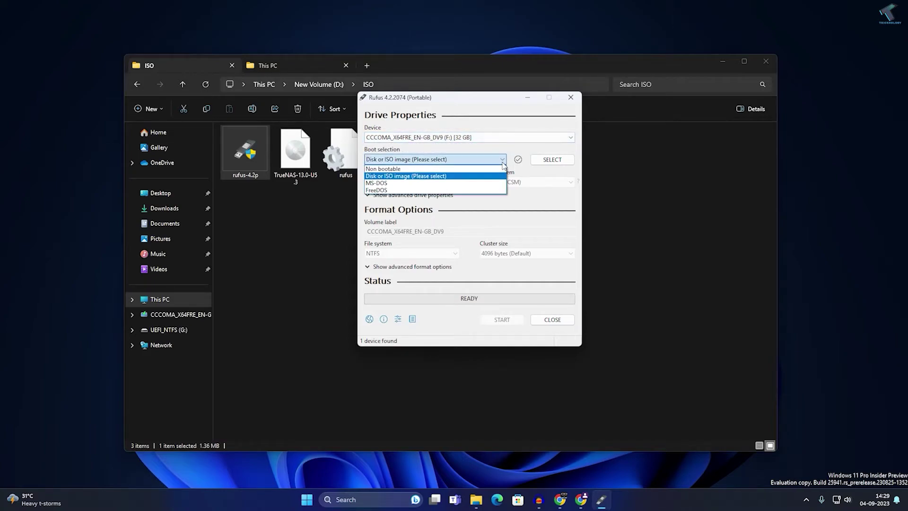
click(502, 162)
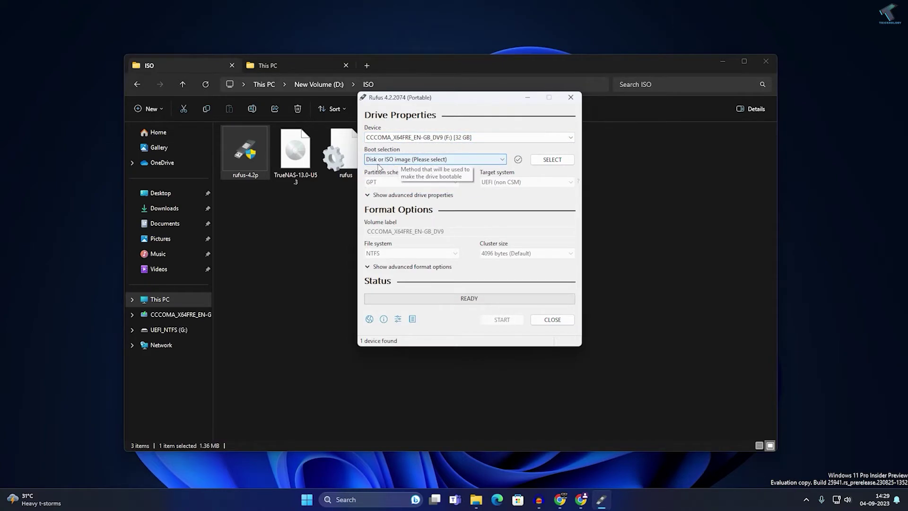
Write TrueNAS-13.0-U5.3.iso to the USB drive in DD image mode, confirming the data erase
click(548, 164)
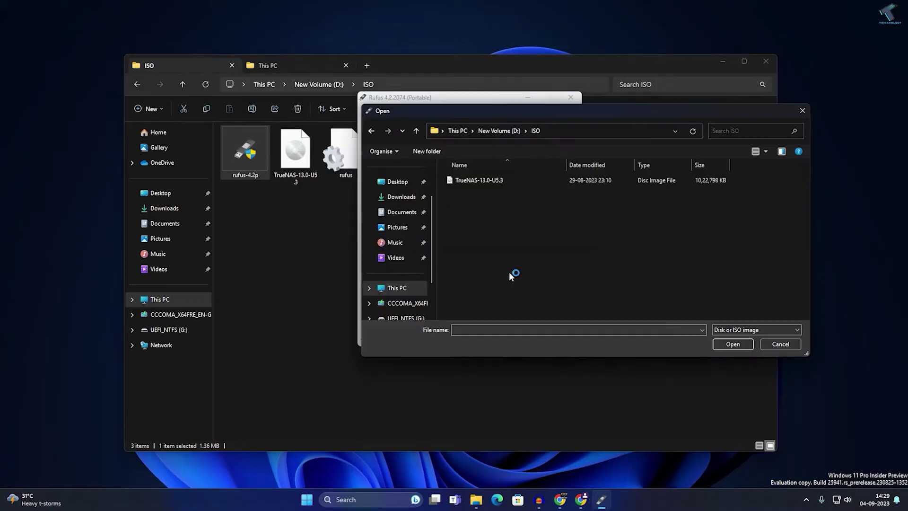
double_click(503, 180)
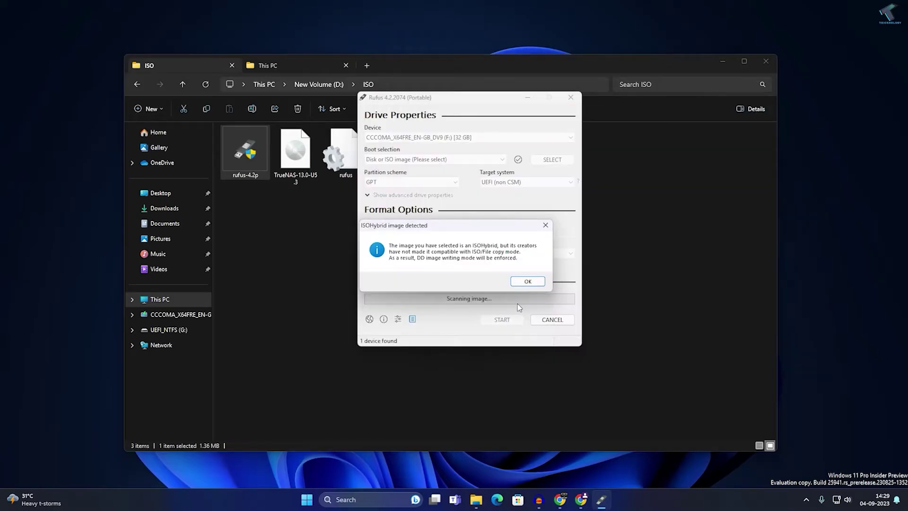
click(528, 282)
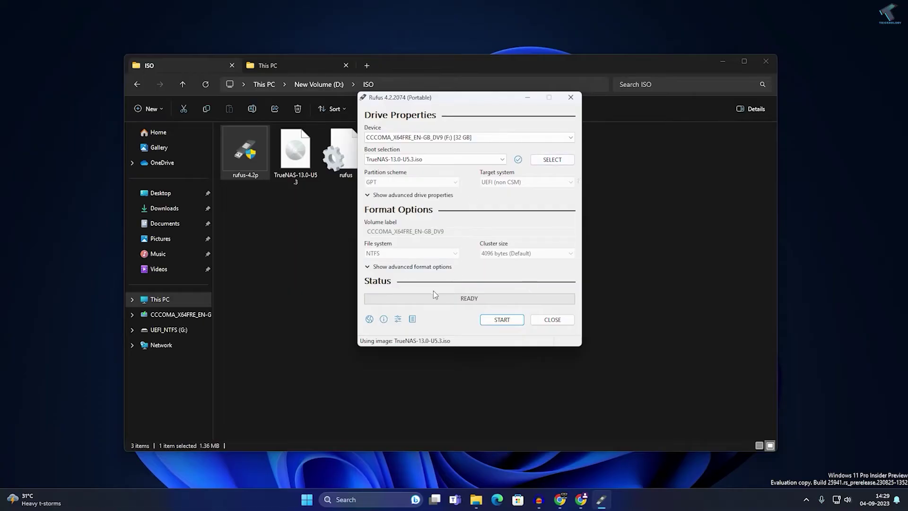
click(502, 320)
click(480, 289)
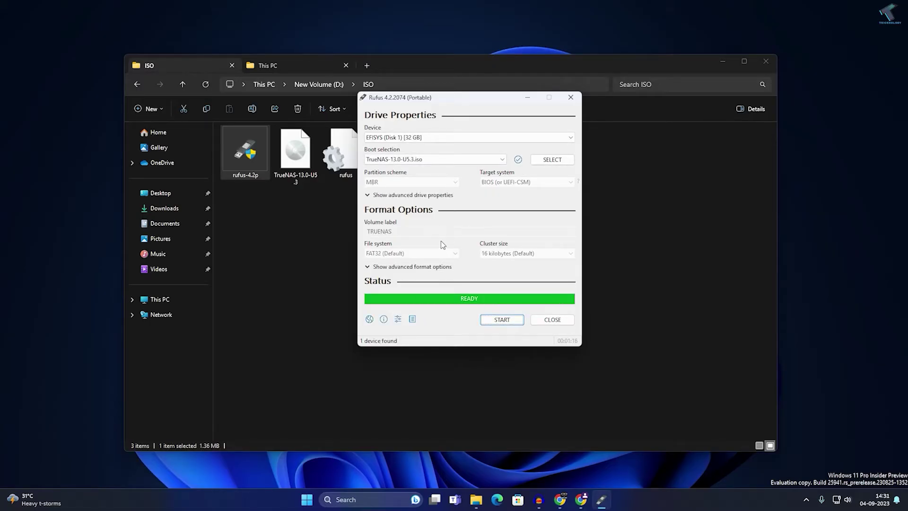
Close the Rufus window after the TrueNAS USB write completes
click(557, 321)
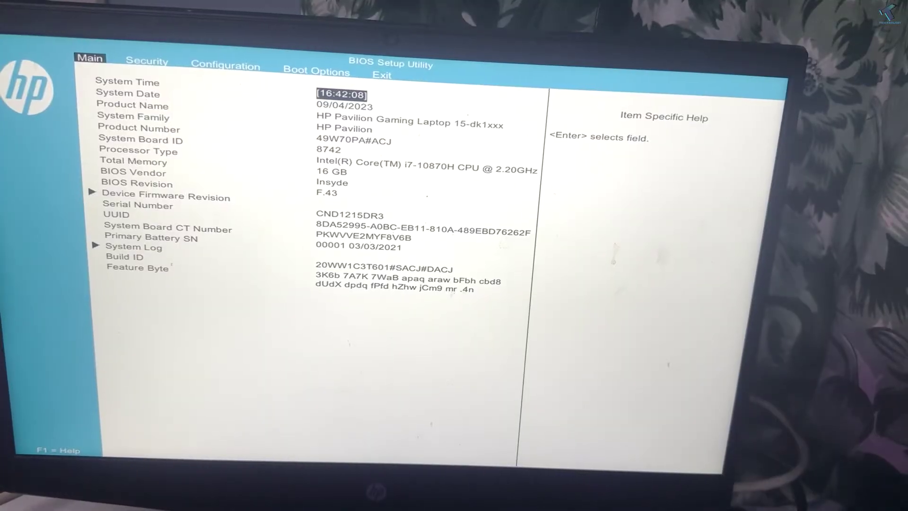
Set Secure Boot to Disabled in the BIOS boot options
key(Right)
key(Right)
key(Right)
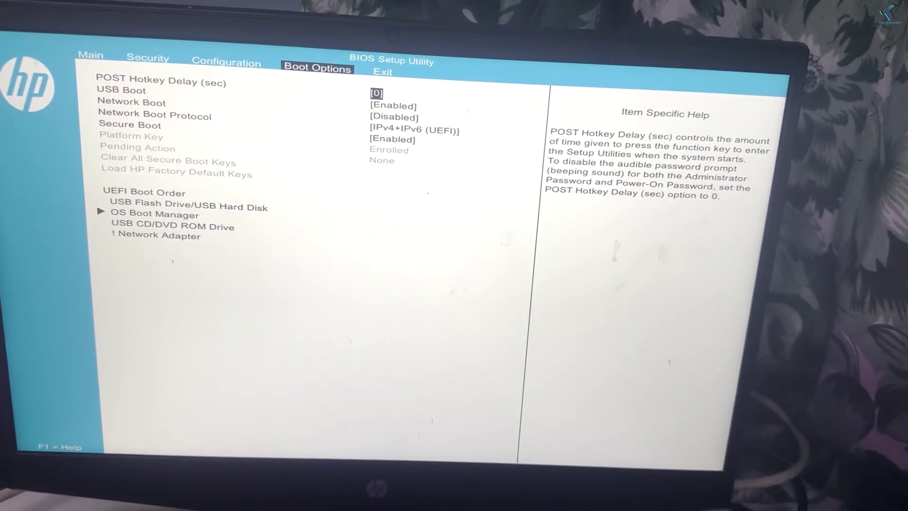
key(Down)
key(Down)
key(Down)
key(Down)
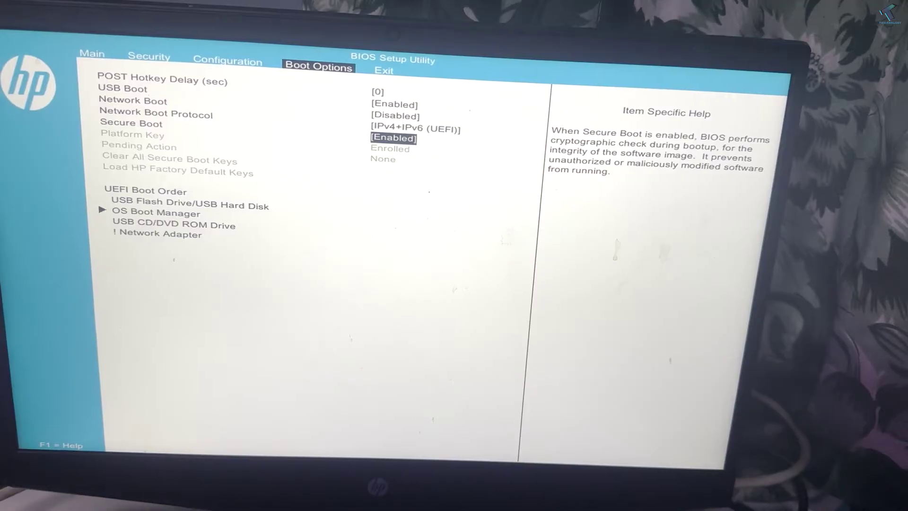
key(Up)
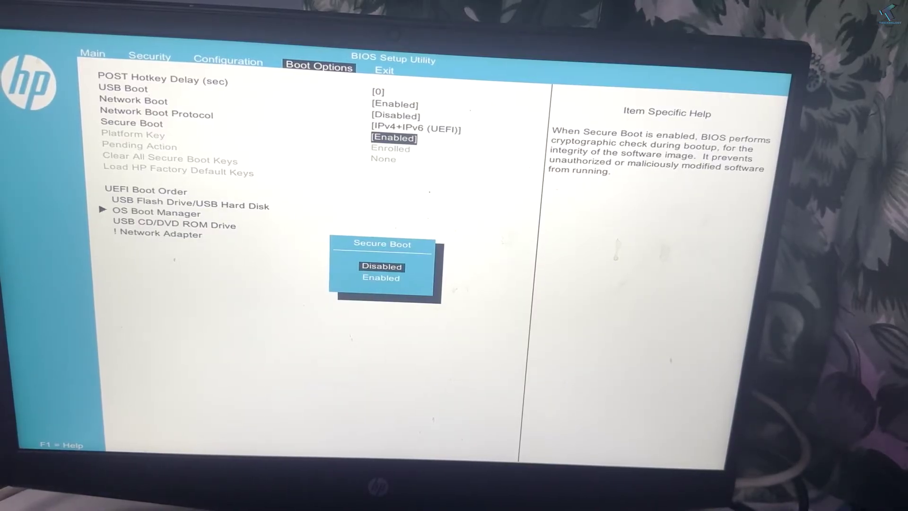
key(Return)
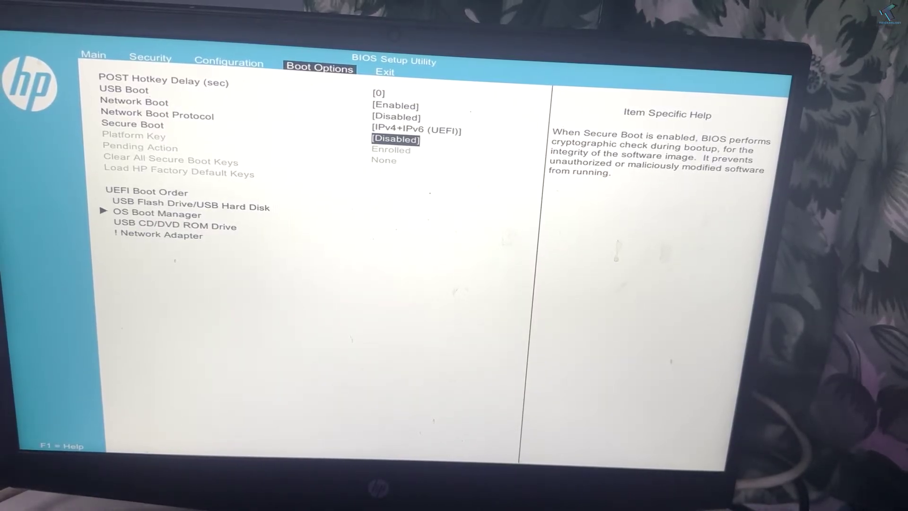
Save and exit with F10, then boot the USB Hard Drive into the TrueNAS installer
key(F10)
key(Return)
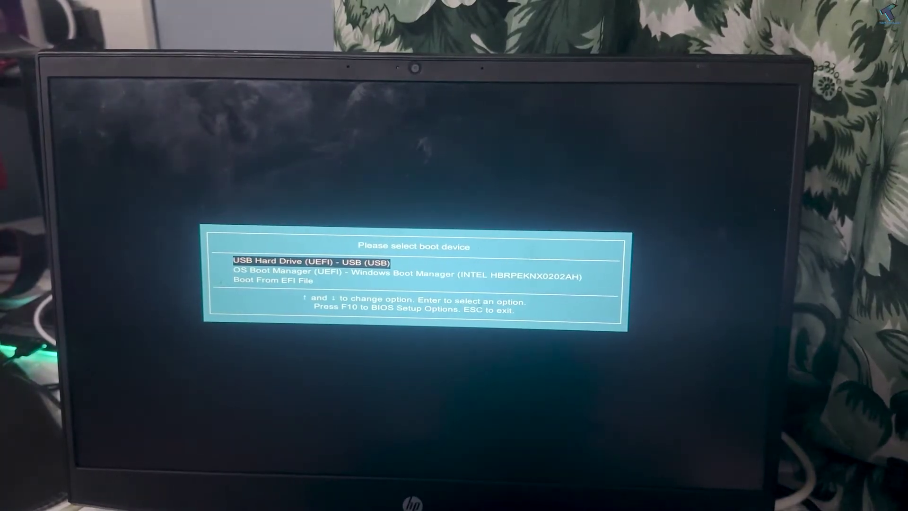
key(Return)
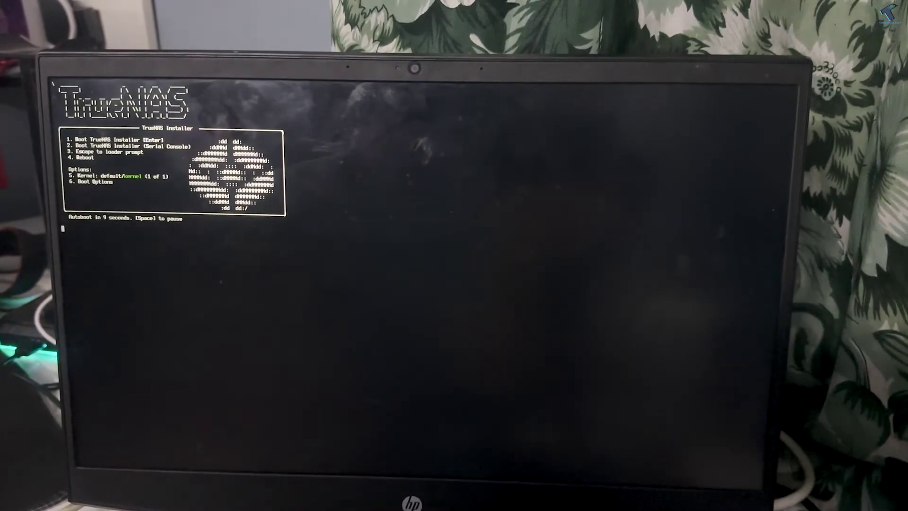
key(Return)
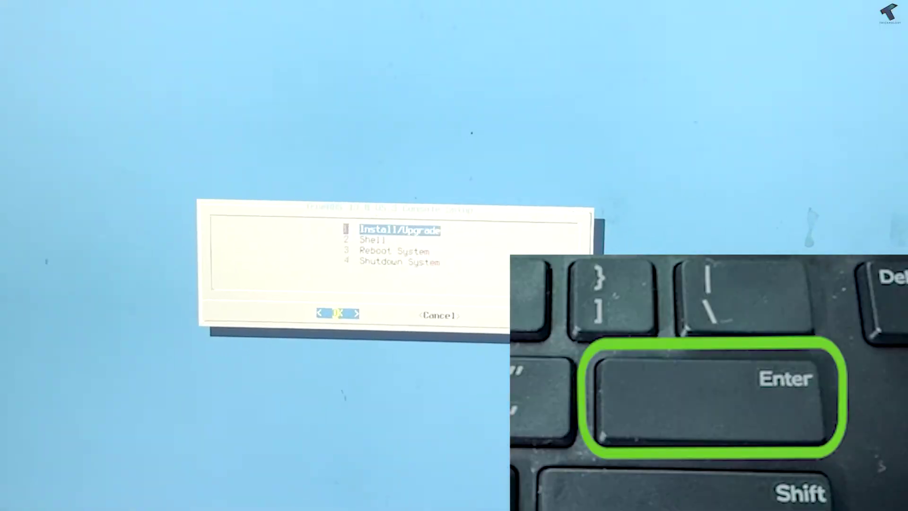
Install TrueNAS onto the Kingston DataTraveler 3.0, accepting the erase warning and entering a root password
key(Return)
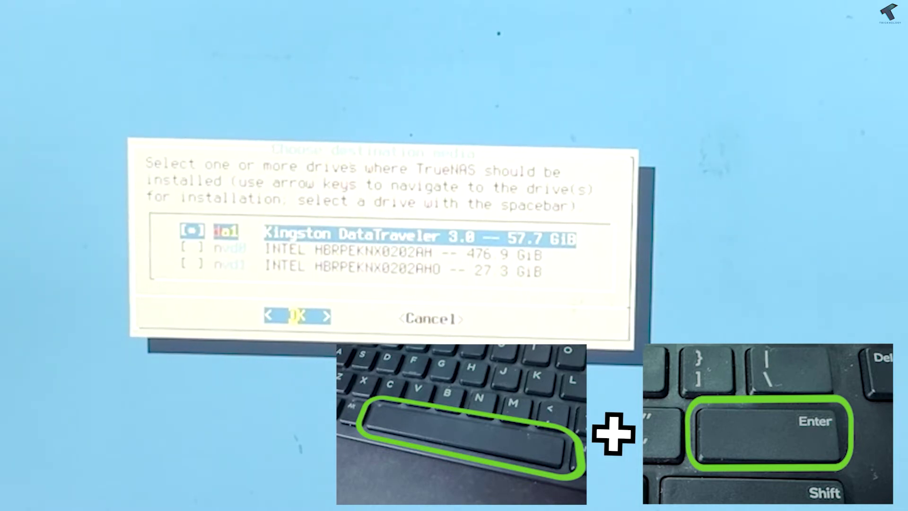
key(Return)
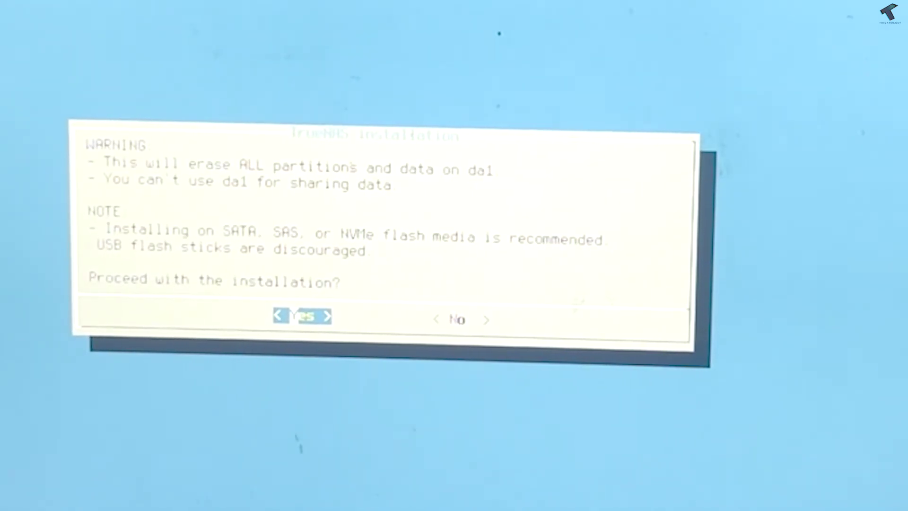
key(Return)
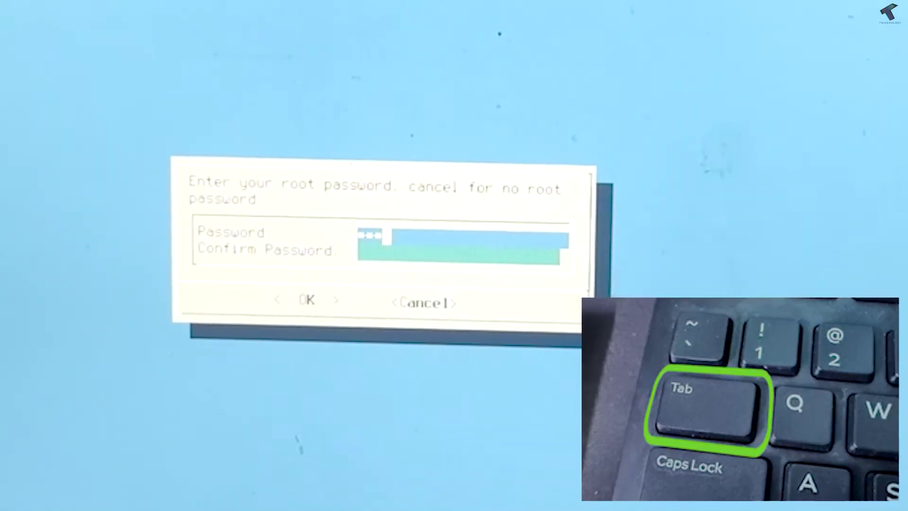
key(Tab)
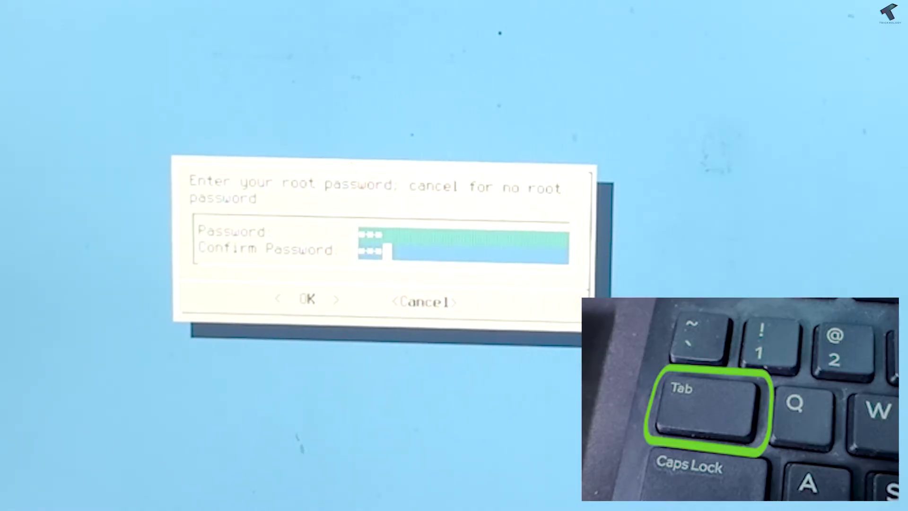
key(Return)
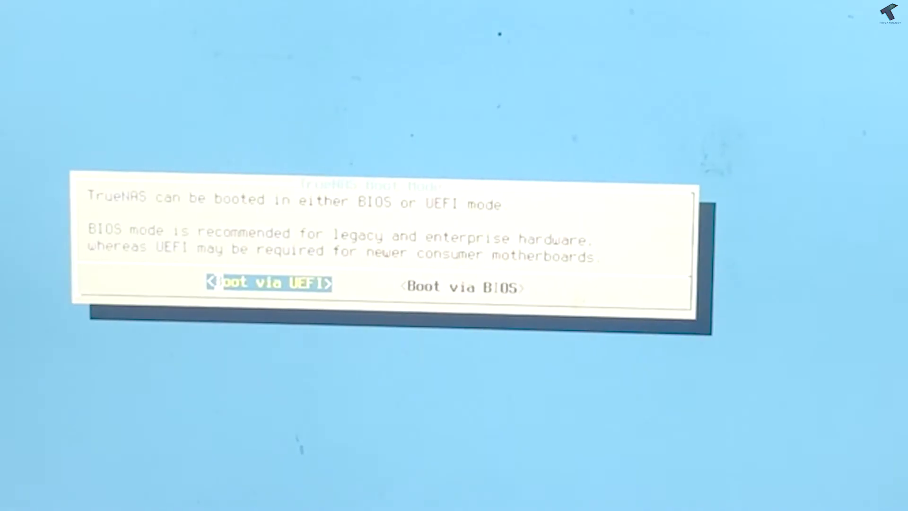
Choose UEFI boot mode and acknowledge the successful installation on da1
key(Return)
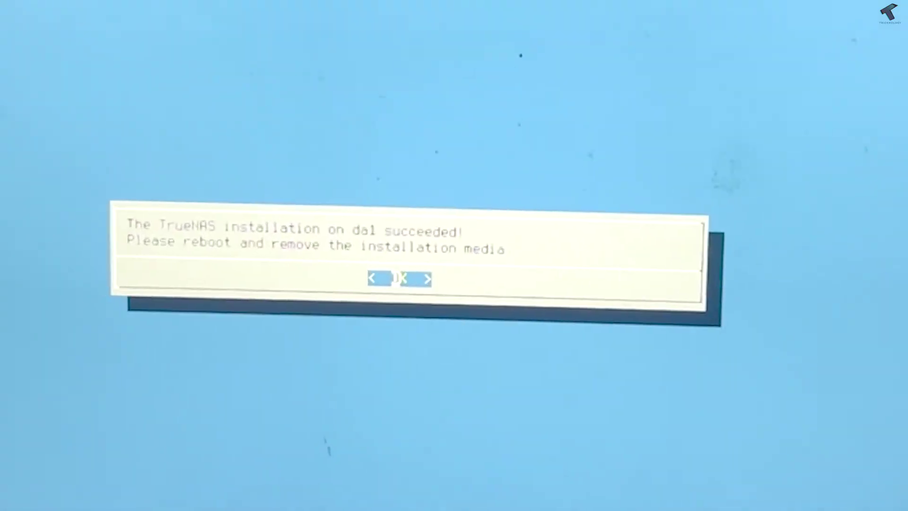
key(Return)
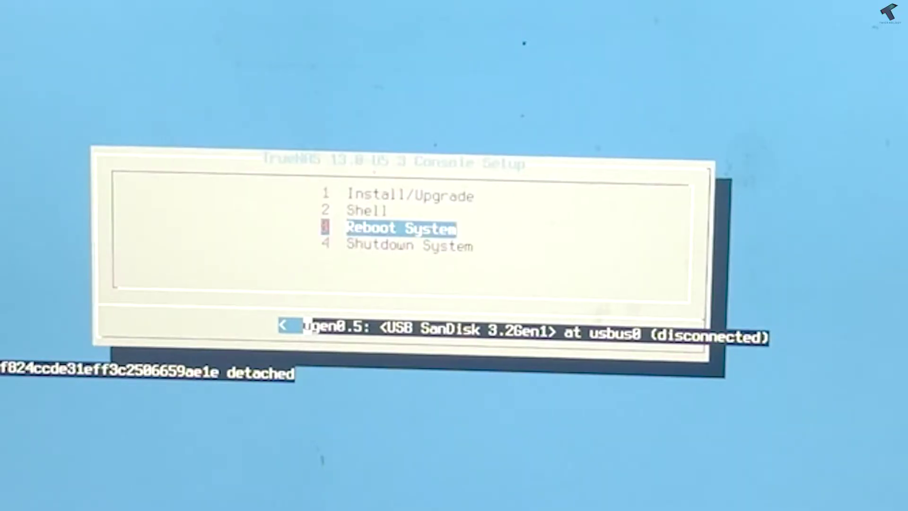
Select 3 Reboot System from the console setup menu
key(Up)
key(Up)
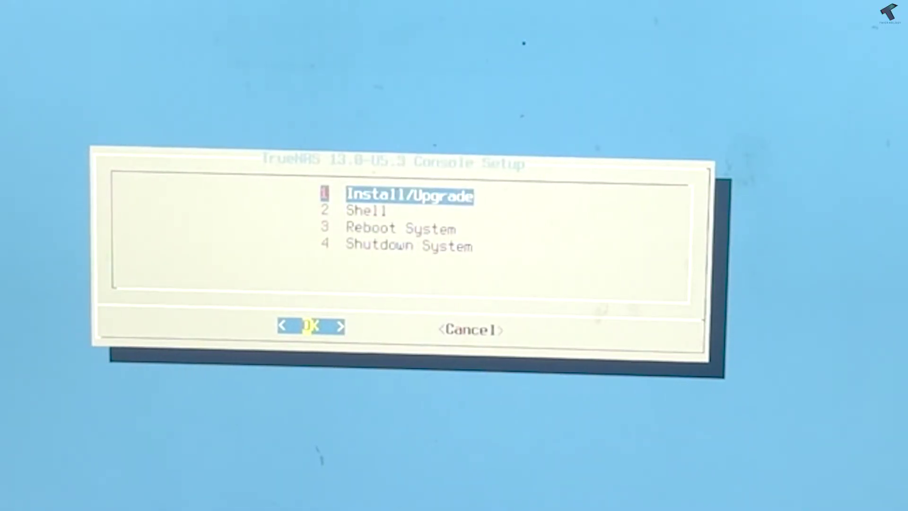
key(Down)
key(Return)
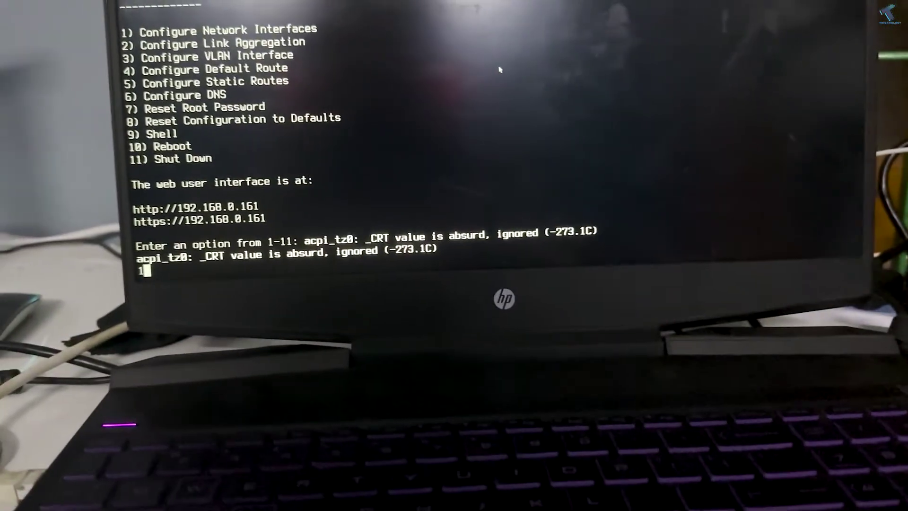
Choose option 1 for interface re0 and answer y to remove its current settings
text(1)
key(Return)
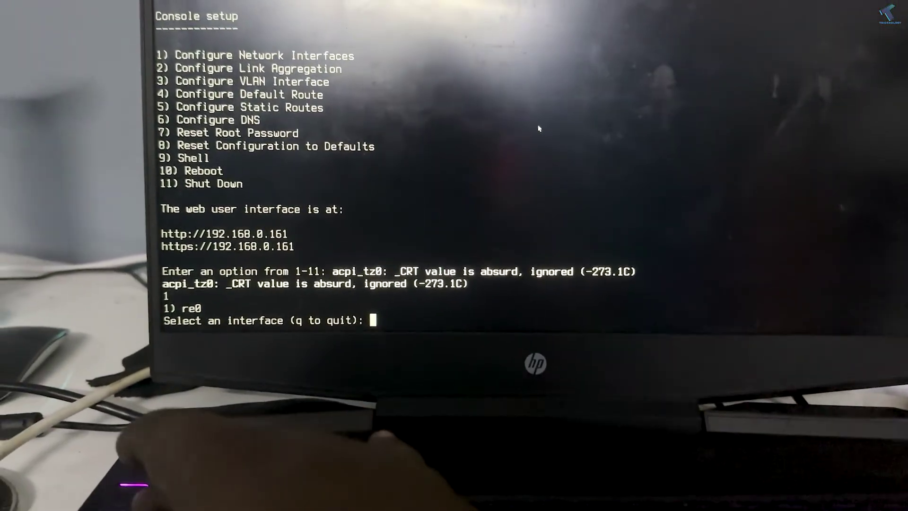
text(1)
key(Return)
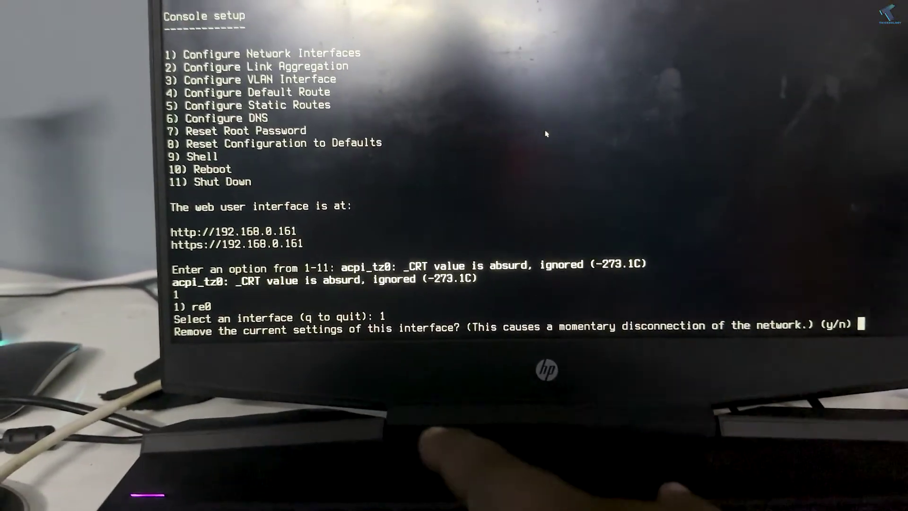
text(y)
key(Return)
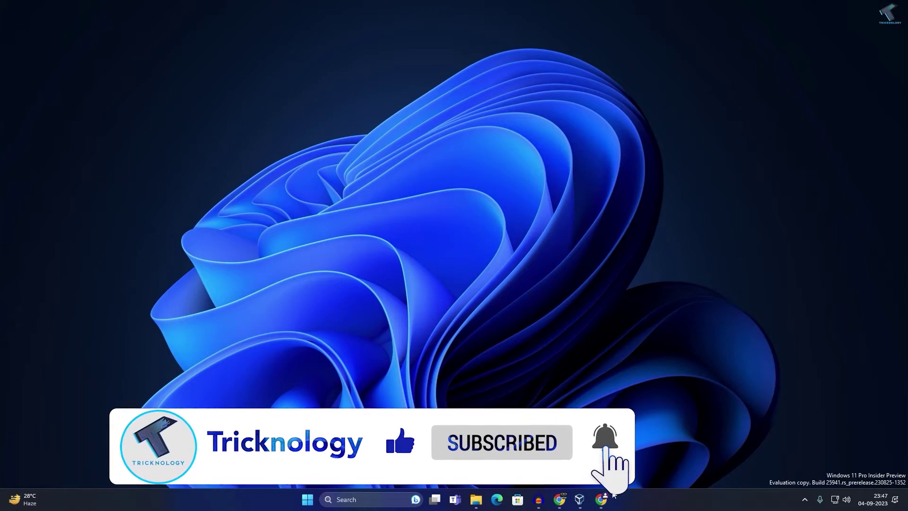
Launch Google Chrome and load the address 192.168.0.161
click(603, 498)
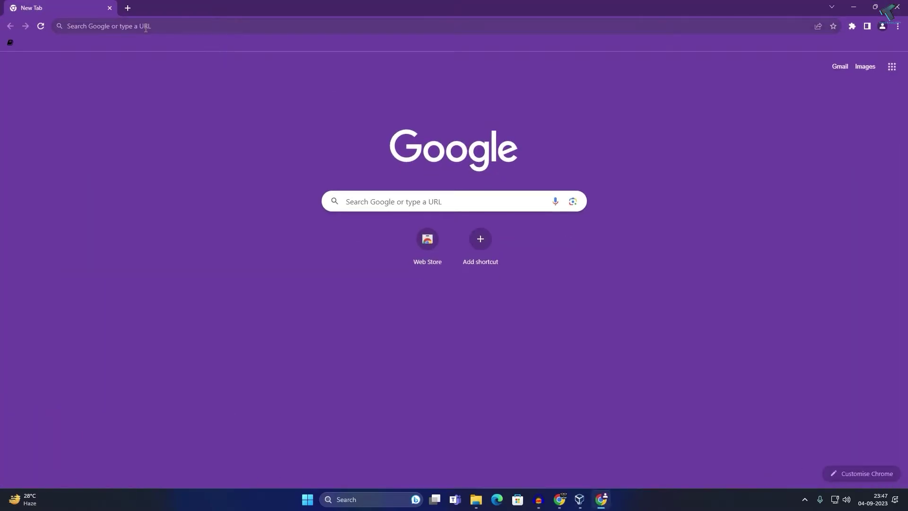
click(145, 27)
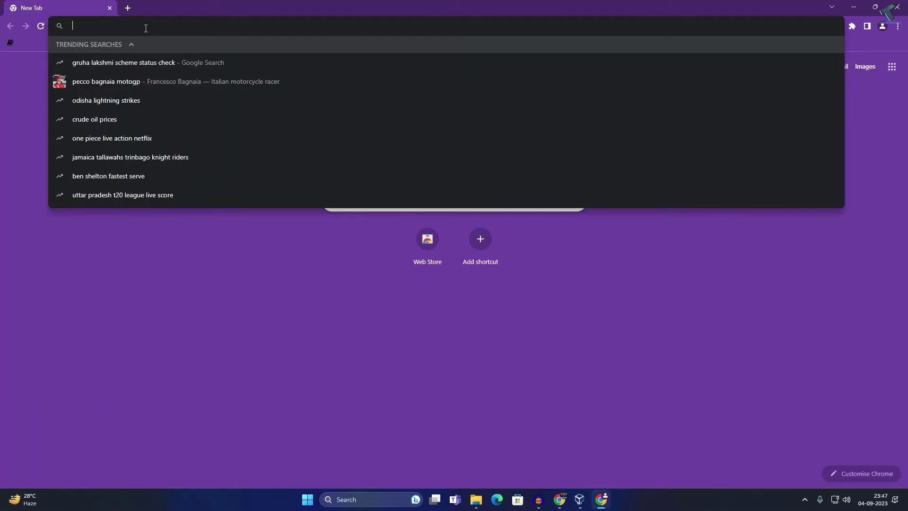
text(192)
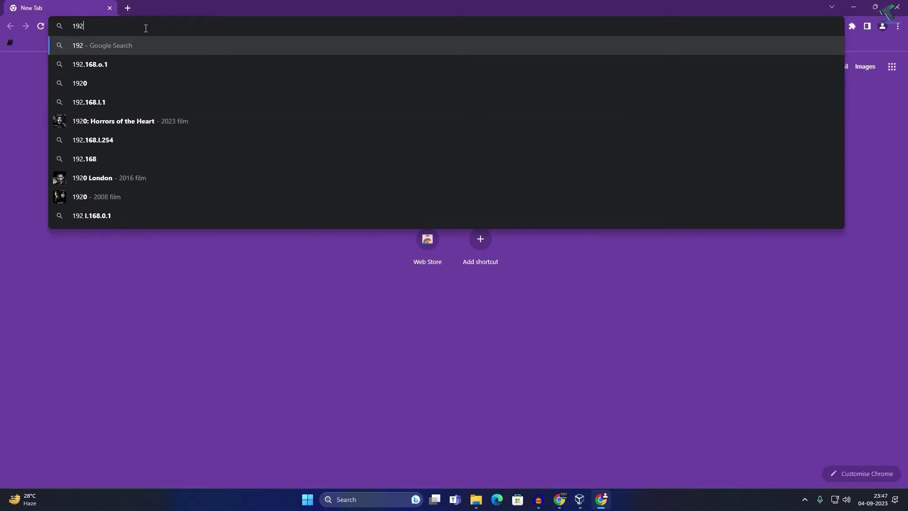
text(.168)
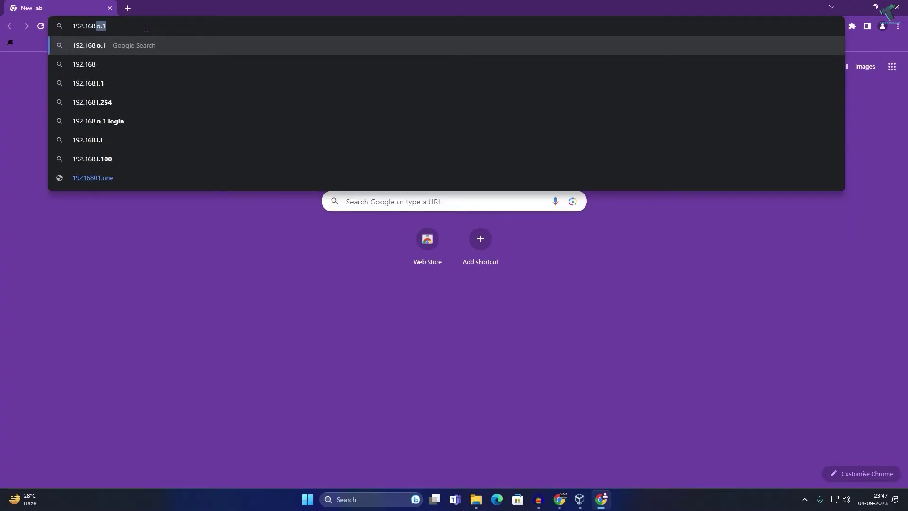
text(.0.)
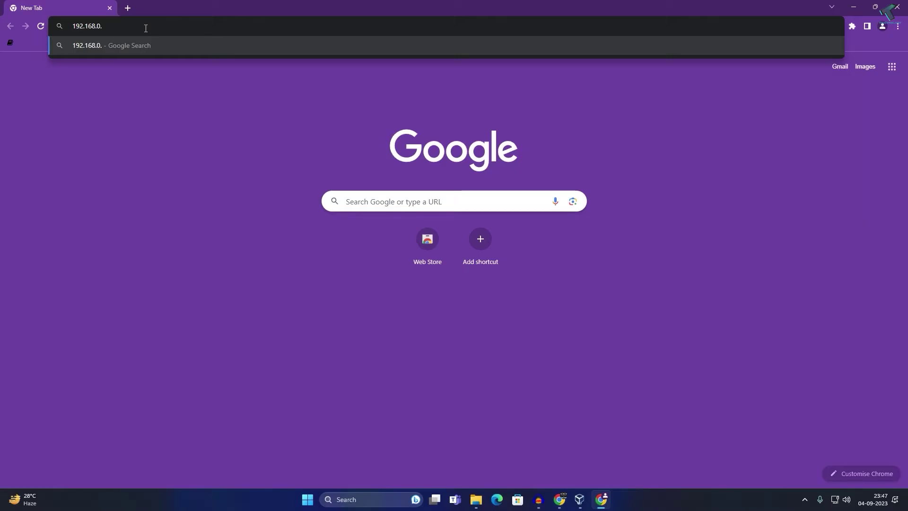
text(161)
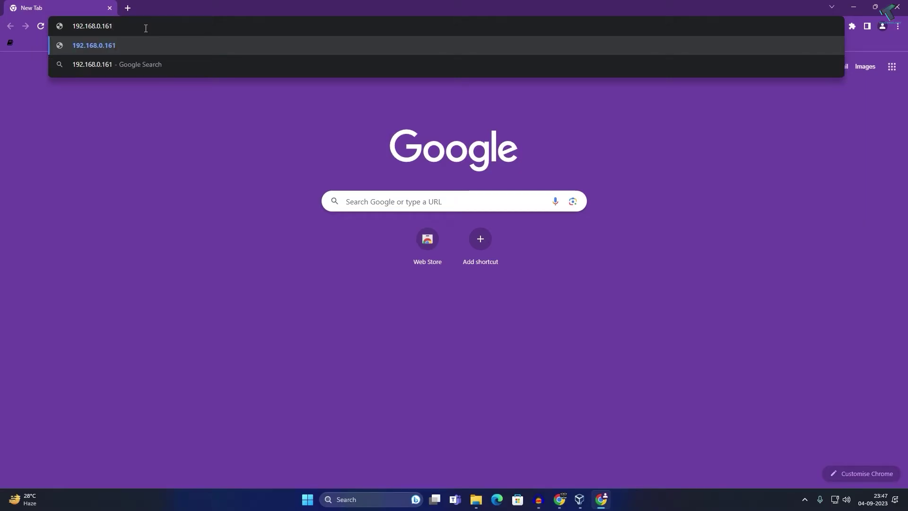
key(Return)
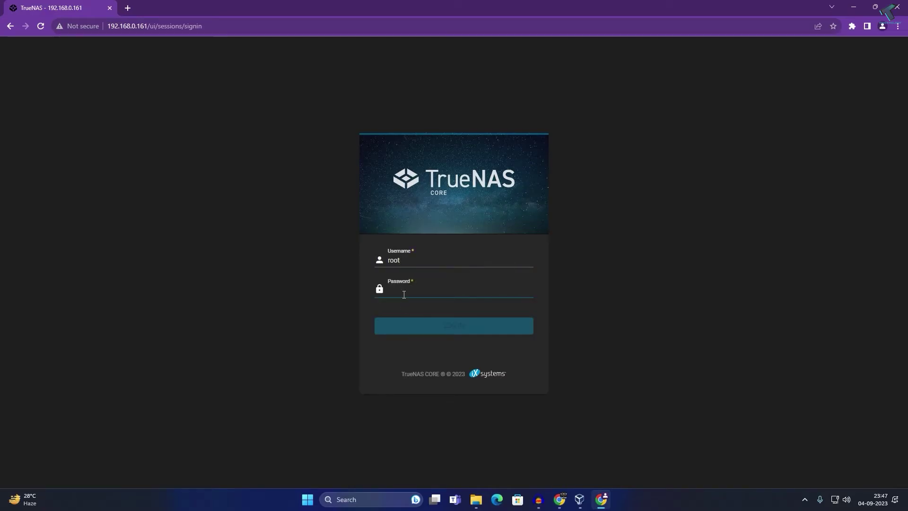
Sign in as root with the admin password, decline saving it, and expand Accounts
text(***)
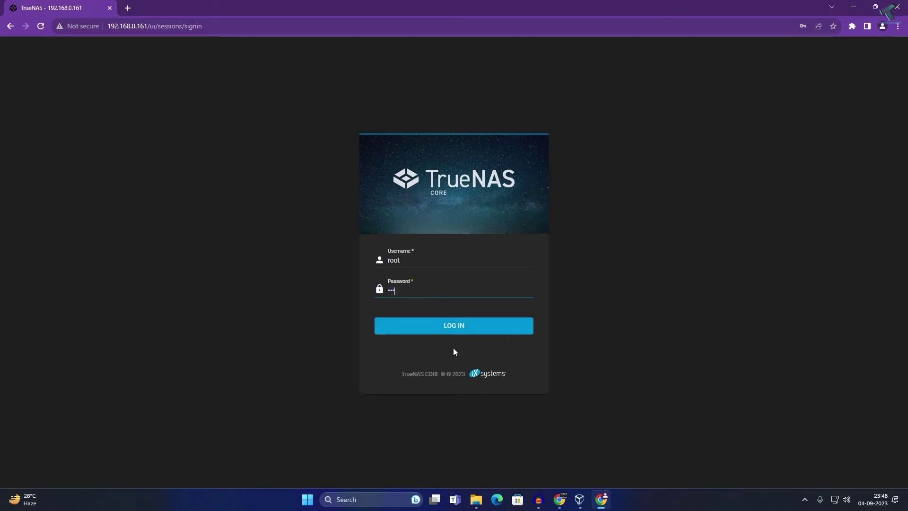
click(440, 325)
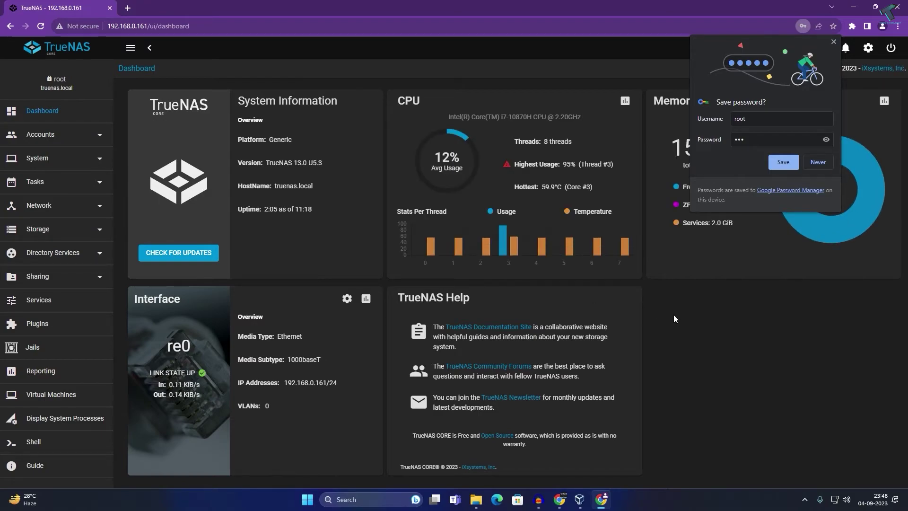
click(812, 168)
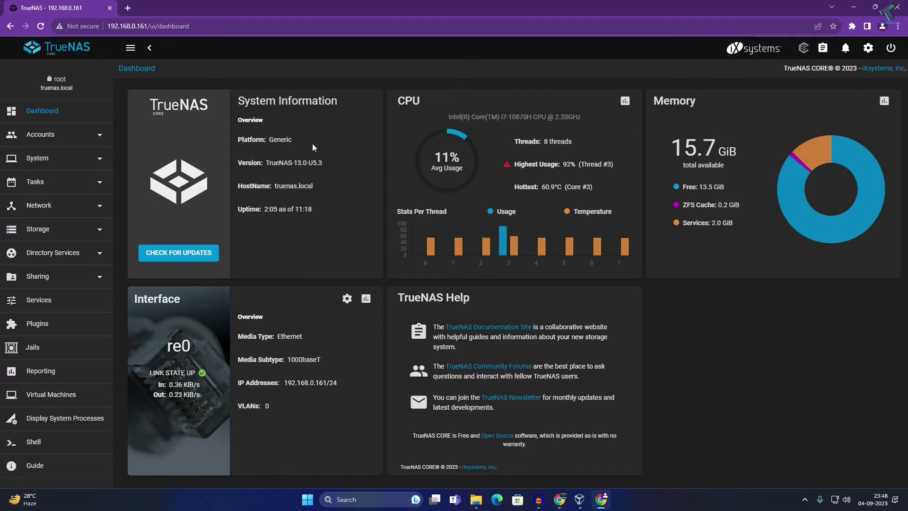
click(39, 137)
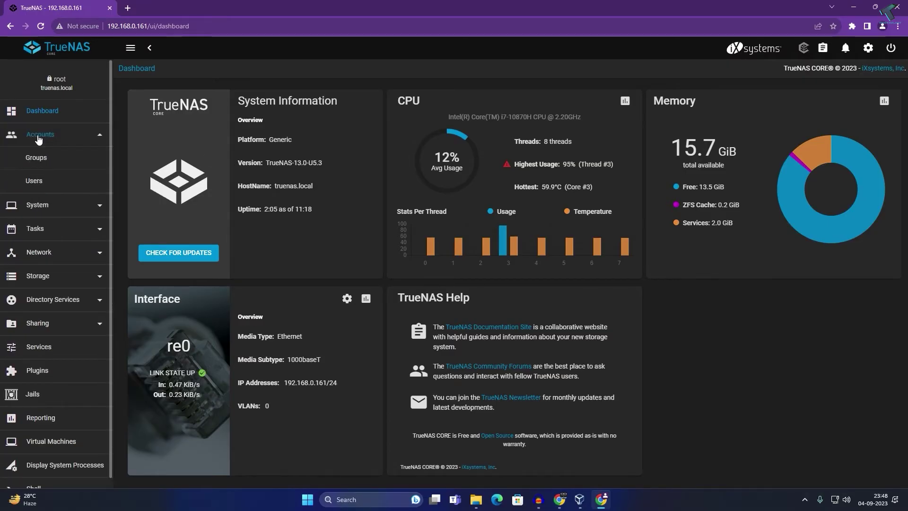
Add the group tricknology (GID 1000) under Accounts > Groups
click(35, 159)
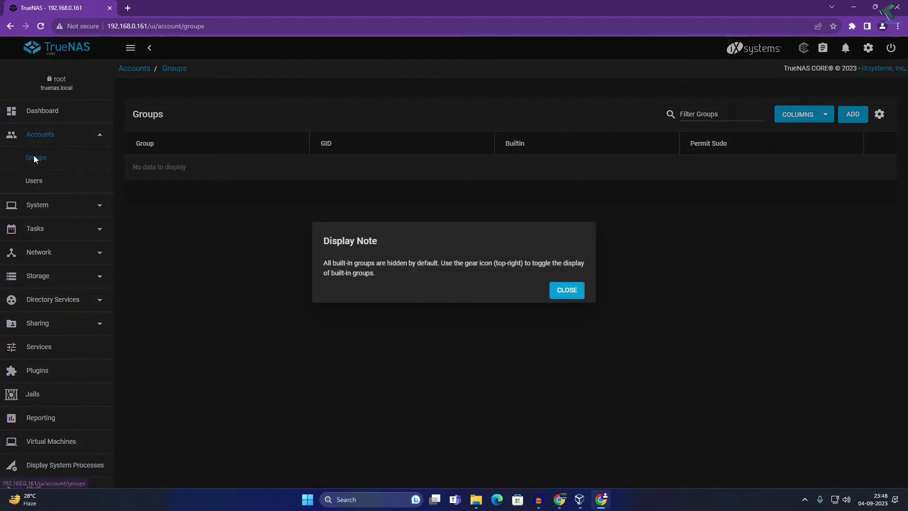
click(567, 290)
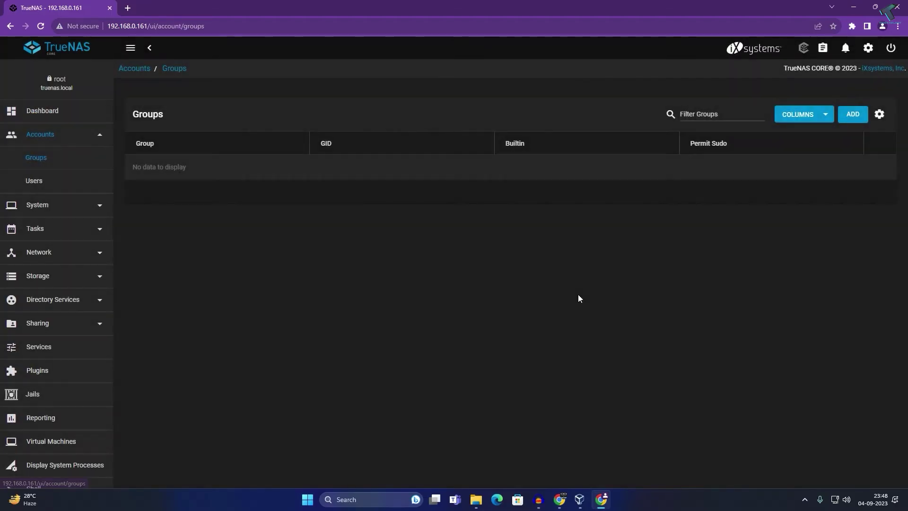
click(851, 116)
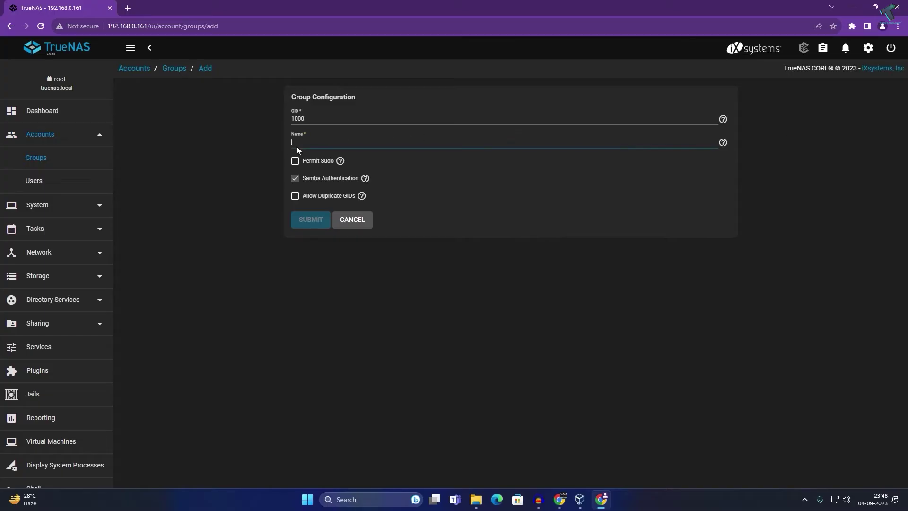
text(tricknology)
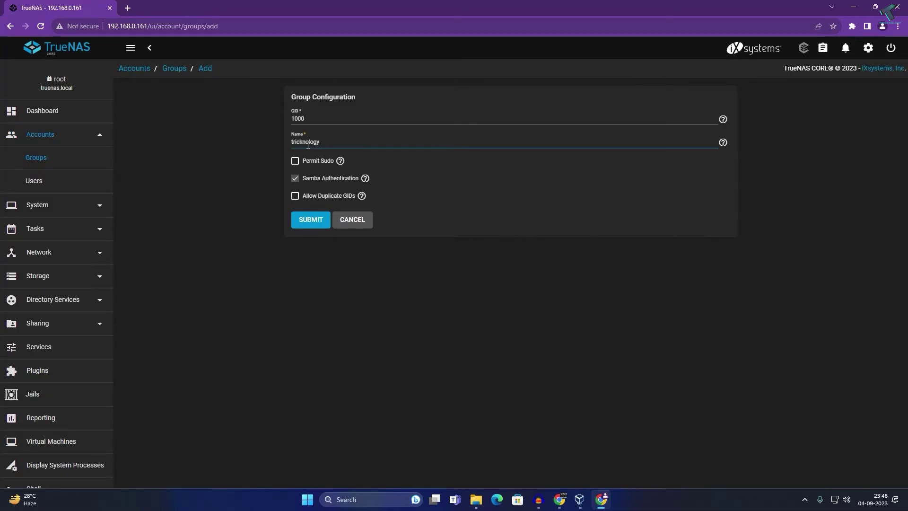
click(320, 229)
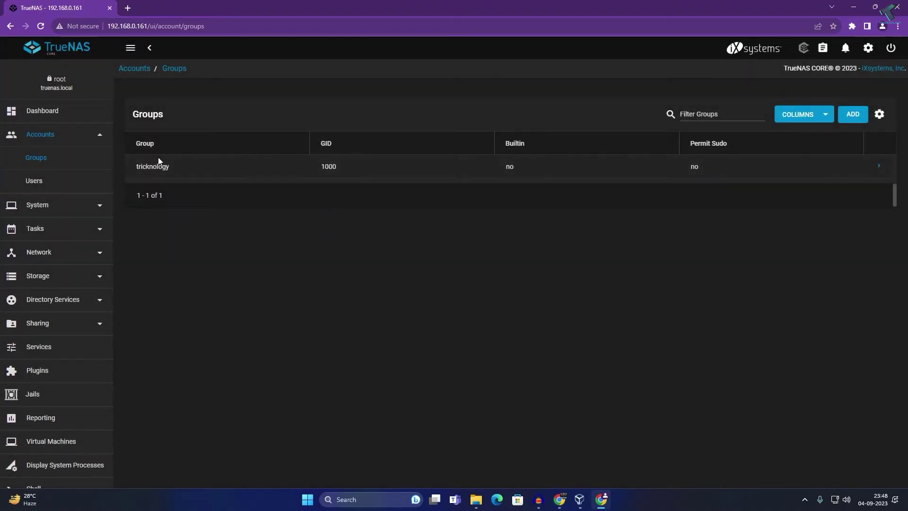
Start a new user with full name and username test
click(39, 186)
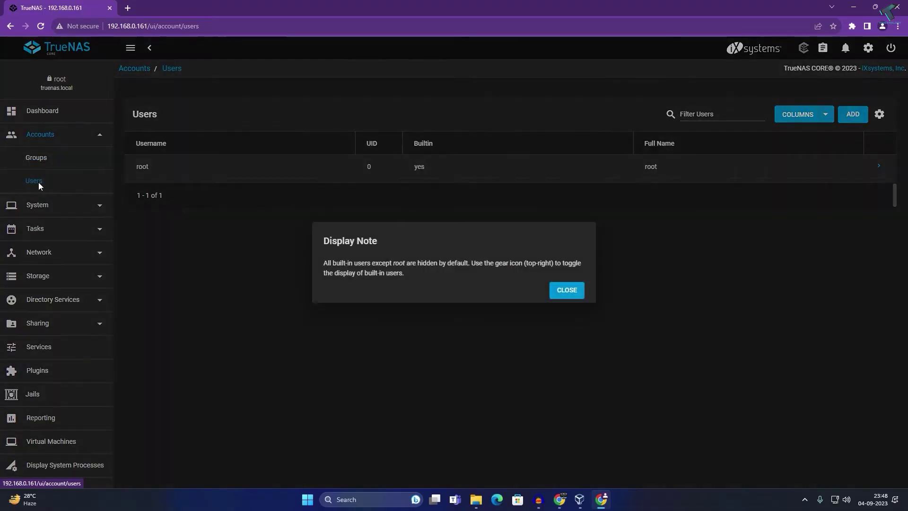
click(556, 294)
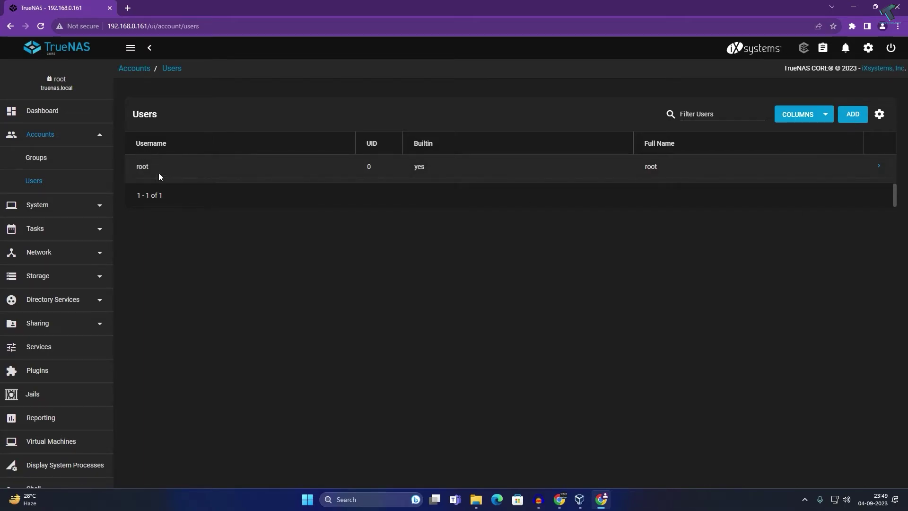
click(860, 122)
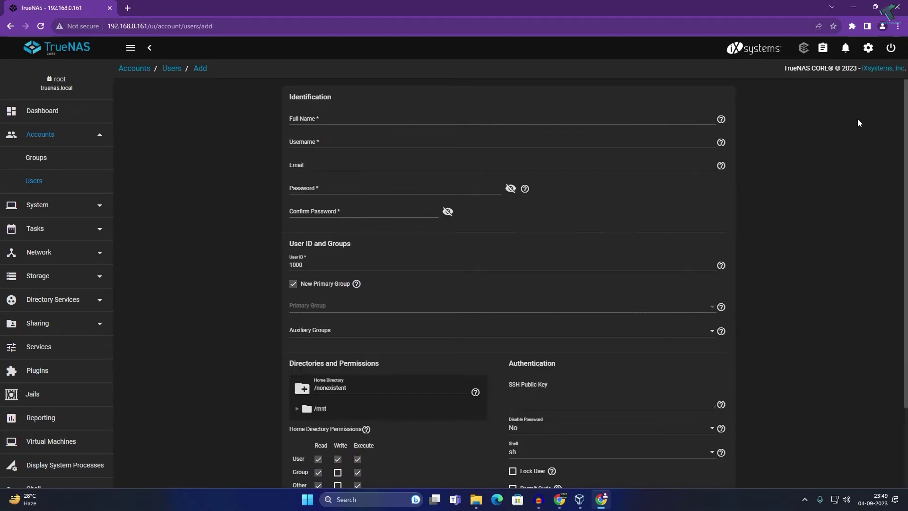
click(323, 120)
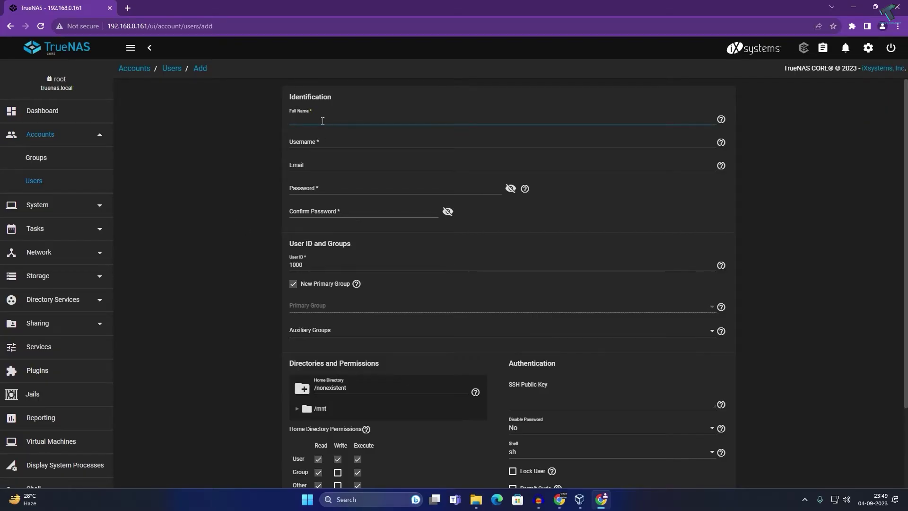
click(310, 141)
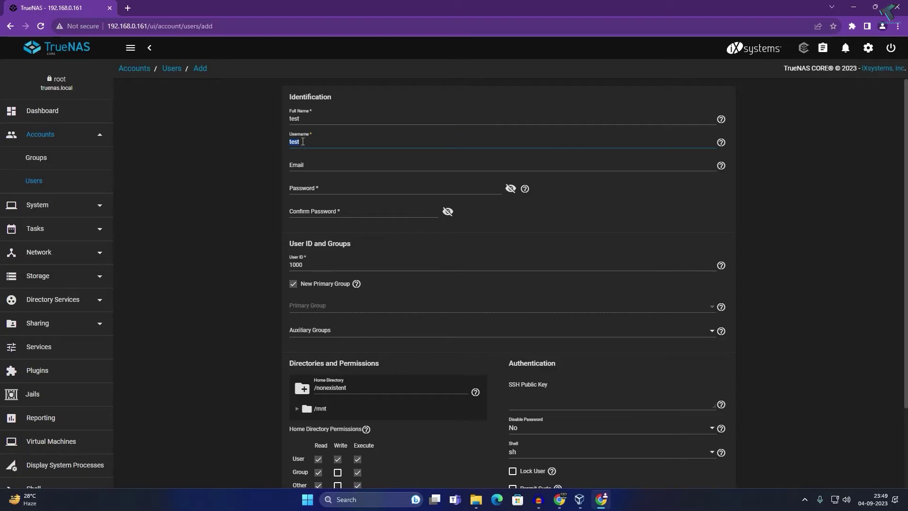
key(Tab)
Enter the user's password and confirm it in the Confirm Password field
click(308, 181)
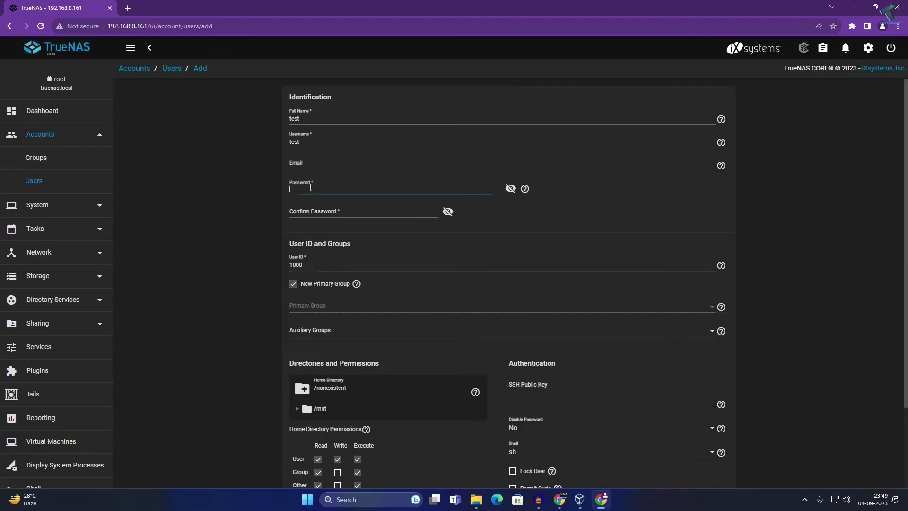
click(314, 172)
key(Tab)
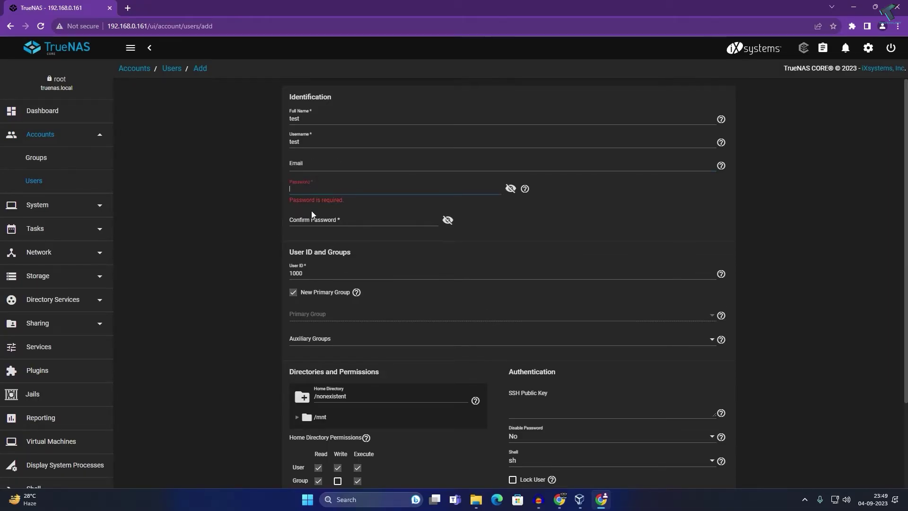
text(tes)
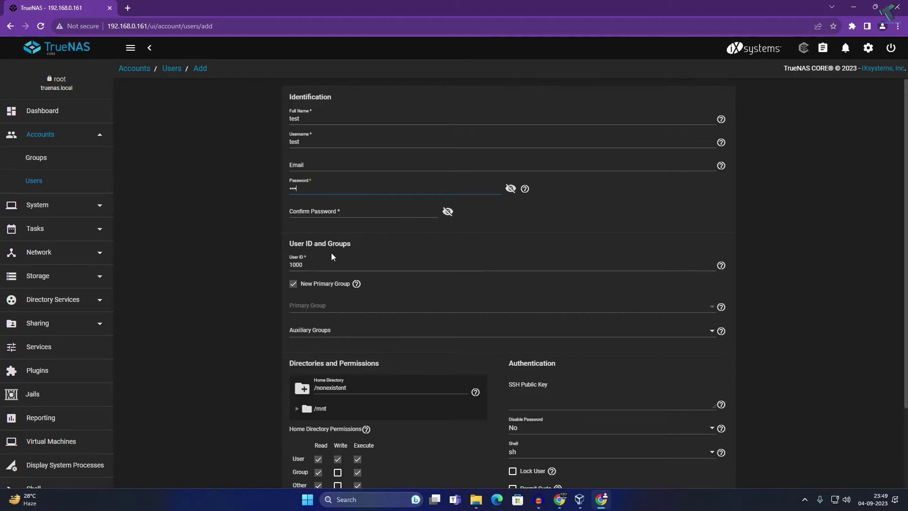
click(331, 252)
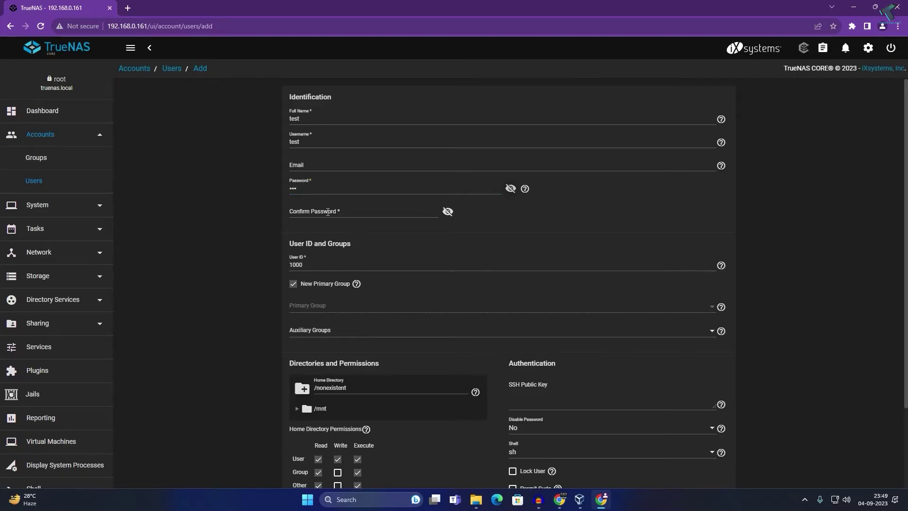
click(328, 212)
text(tes)
click(448, 212)
click(448, 211)
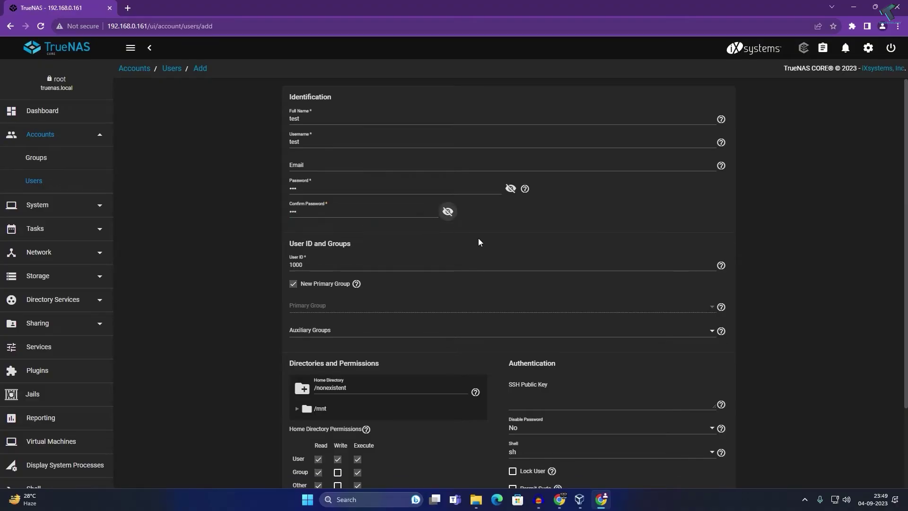
scroll(357, 253, down, 2)
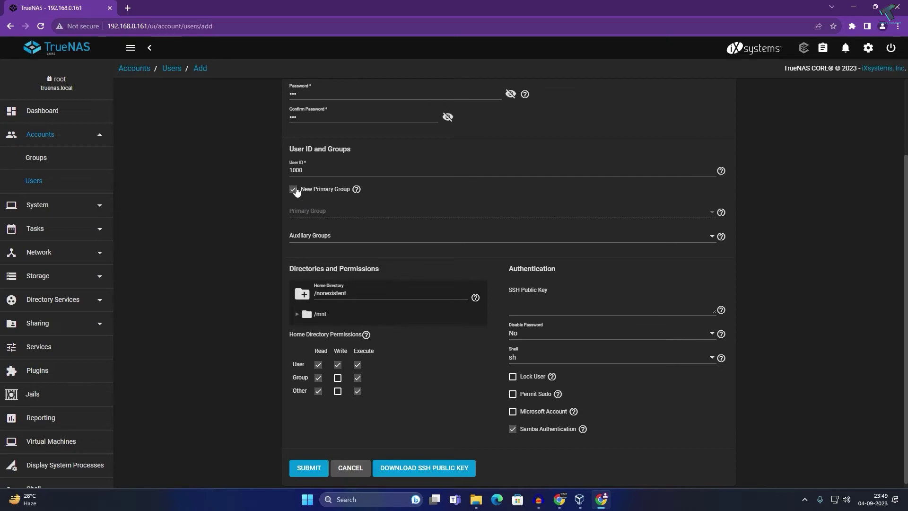
Save user test with primary group tricknology and no read access for others
click(296, 192)
click(710, 214)
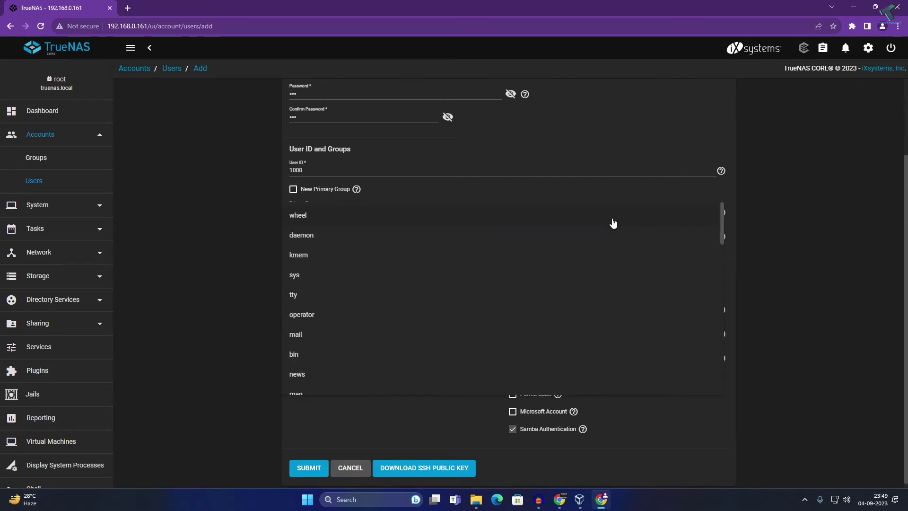
scroll(397, 352, down, 10)
scroll(363, 374, down, 3)
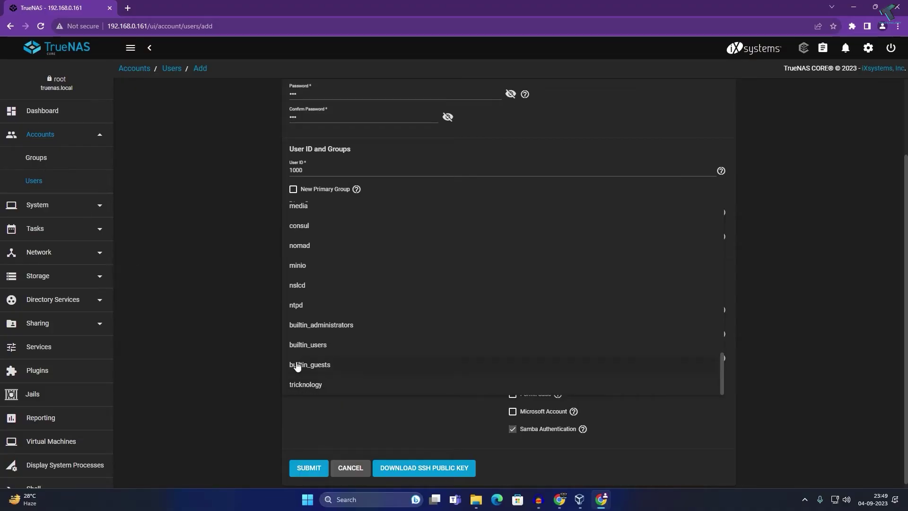
click(305, 385)
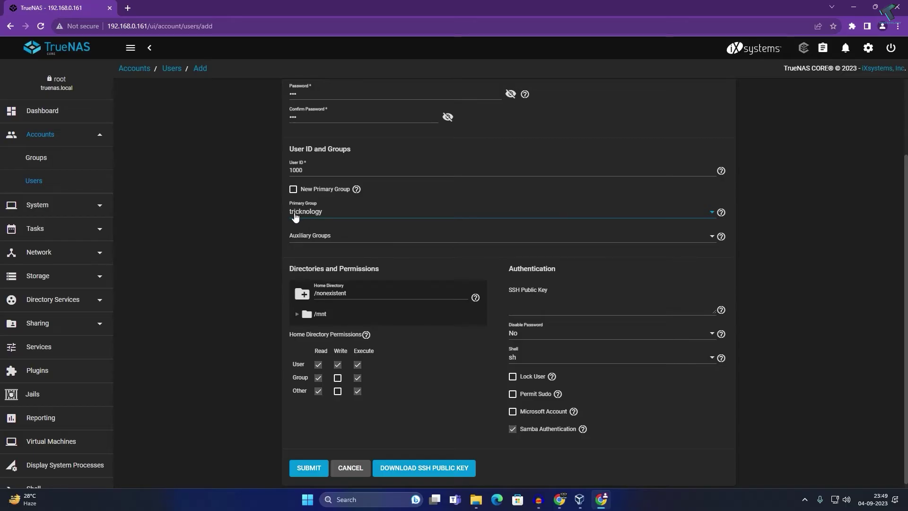
scroll(273, 222, down, 1)
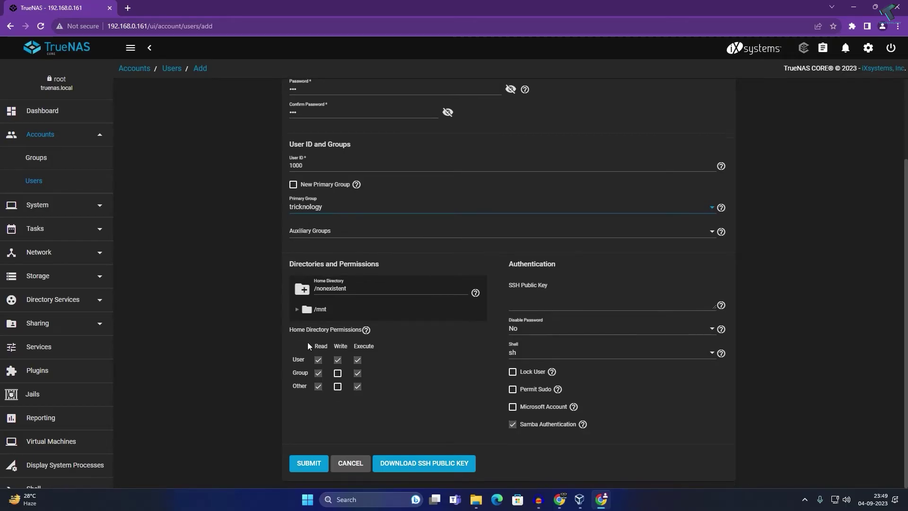
click(318, 386)
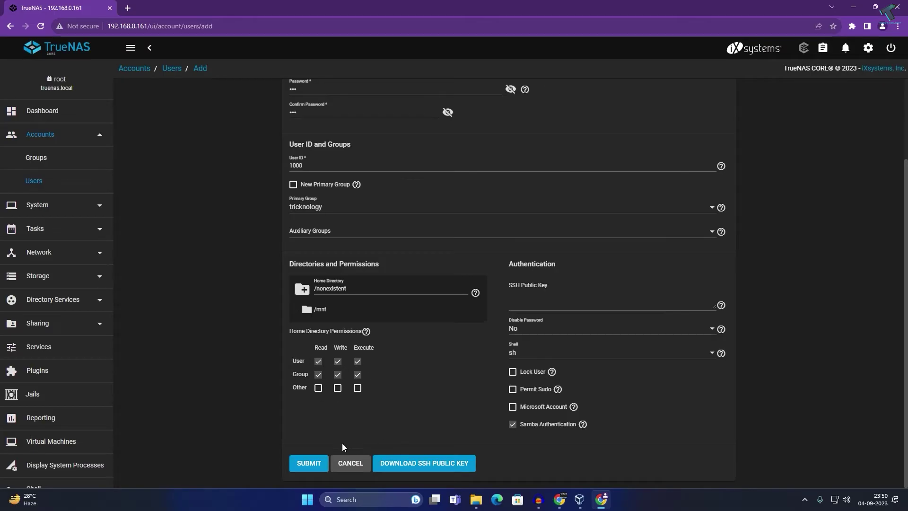
click(306, 467)
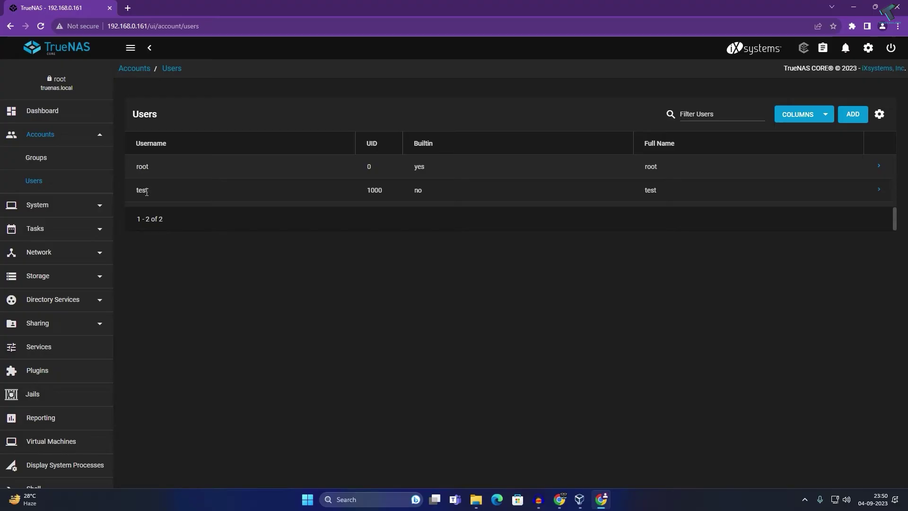
Switch on the SMB service on the Services page
scroll(66, 289, down, 2)
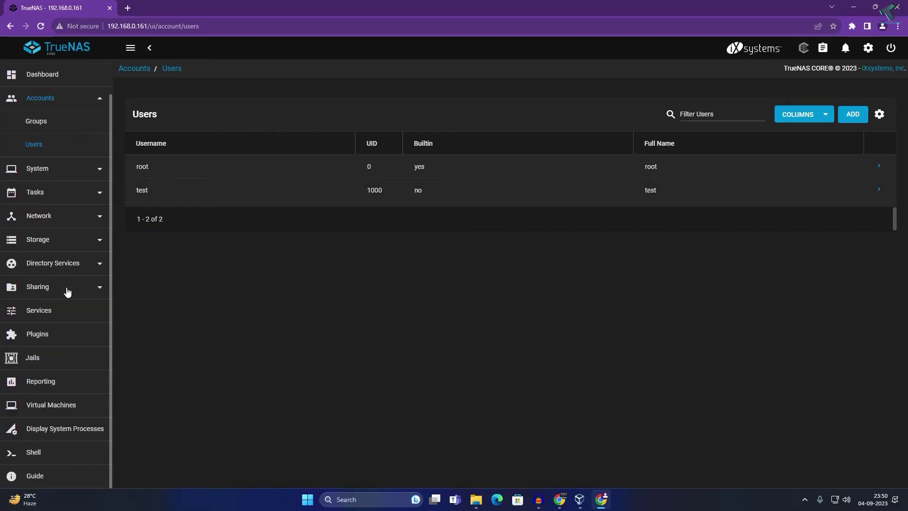
click(38, 314)
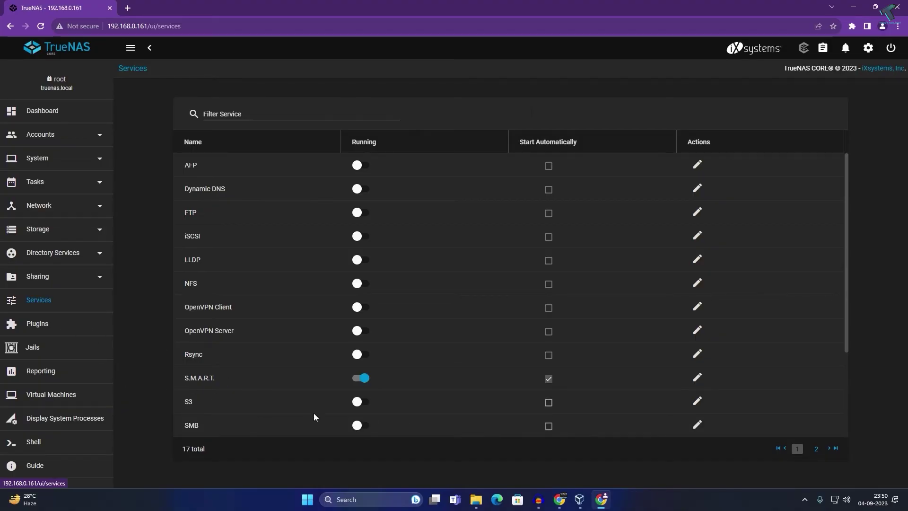
click(363, 424)
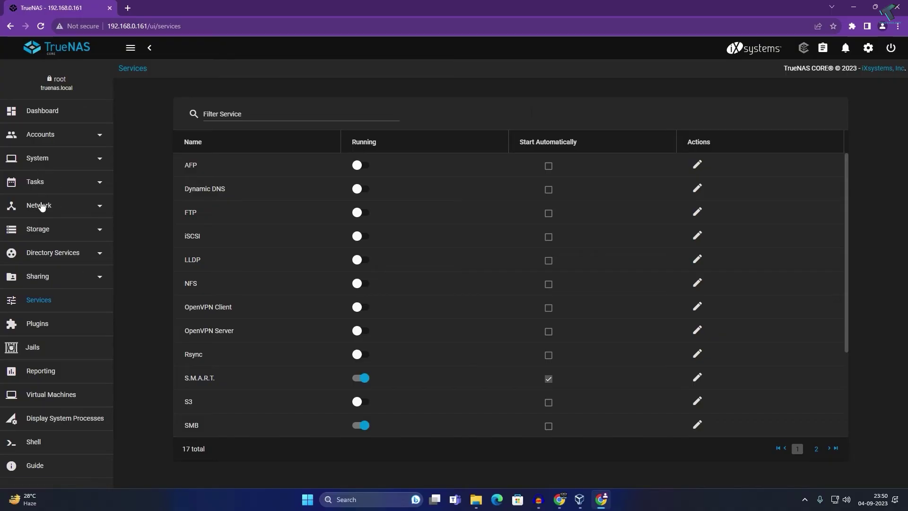
click(42, 230)
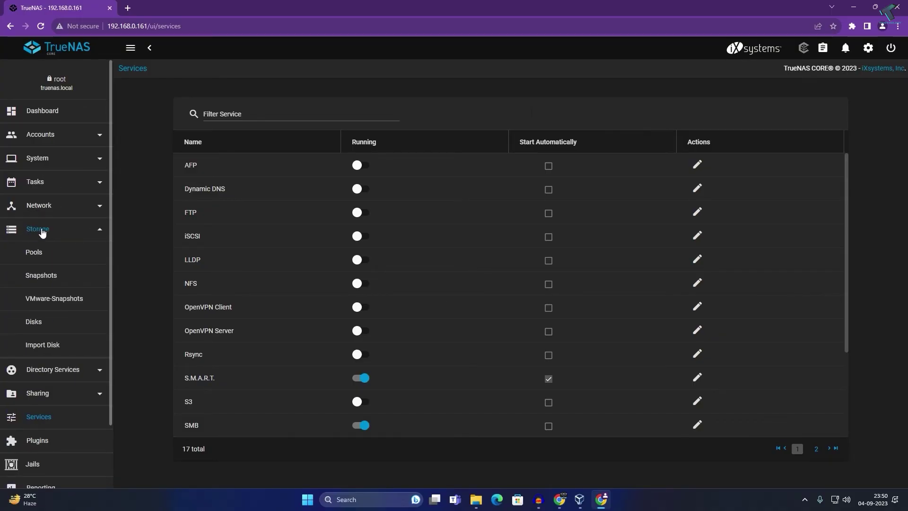
Name a new pool tricknologypool with disk nvd1 as a forced single-disk stripe
click(39, 255)
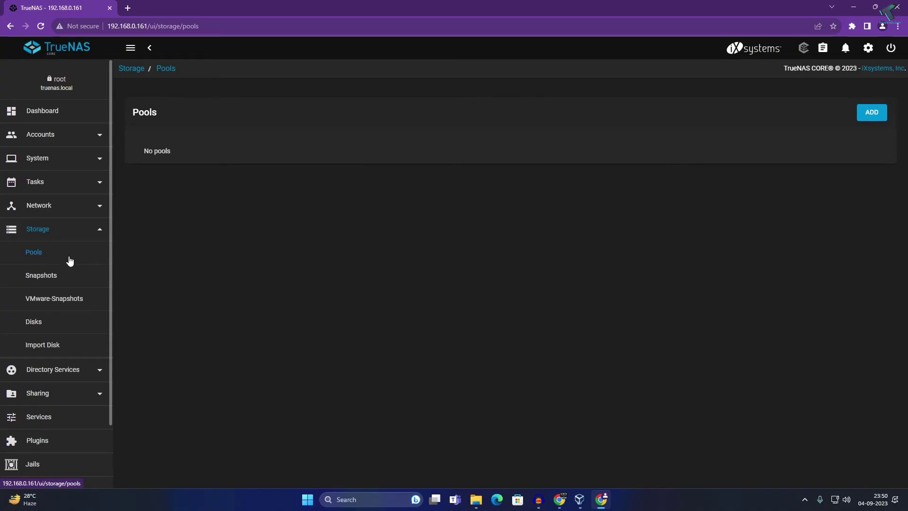
click(870, 113)
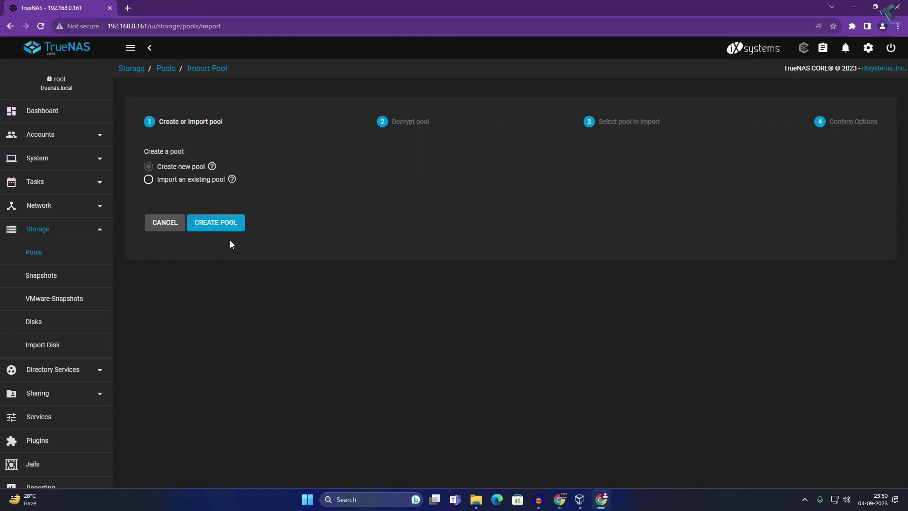
click(217, 226)
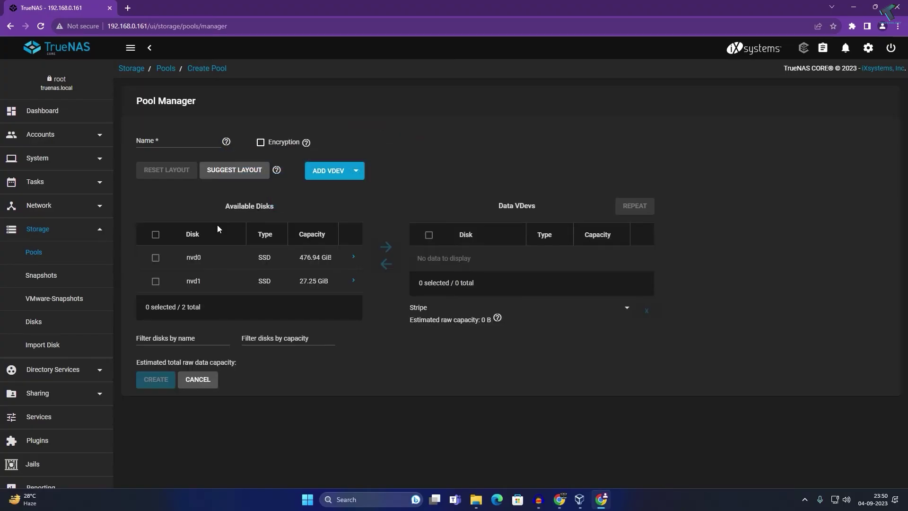
click(149, 144)
text(tricknologypool)
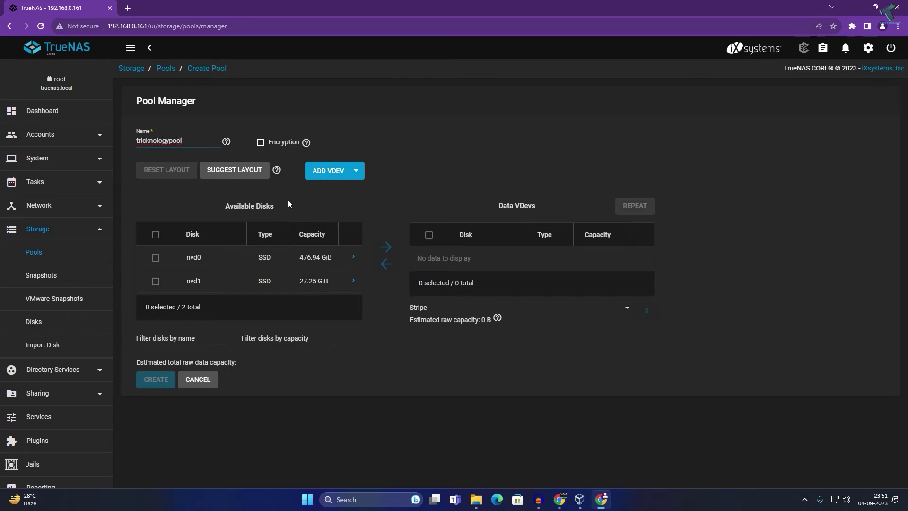
click(155, 282)
click(386, 247)
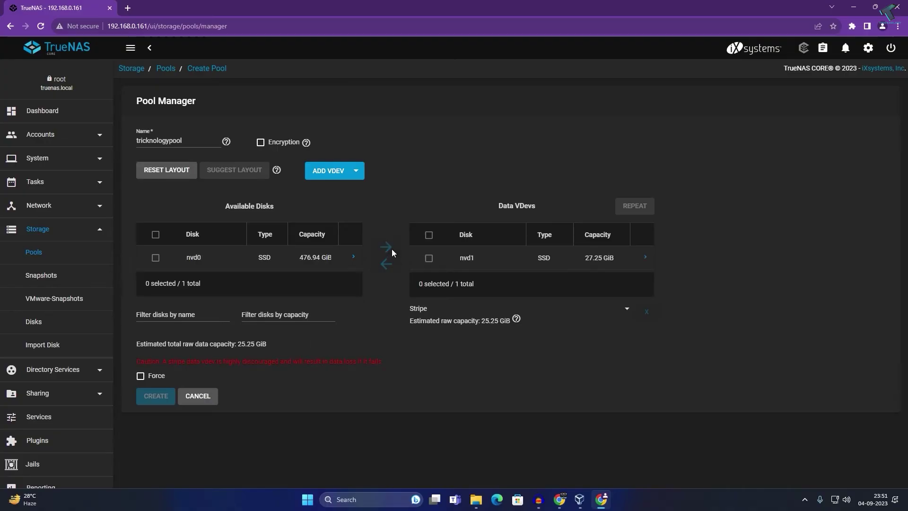
click(428, 259)
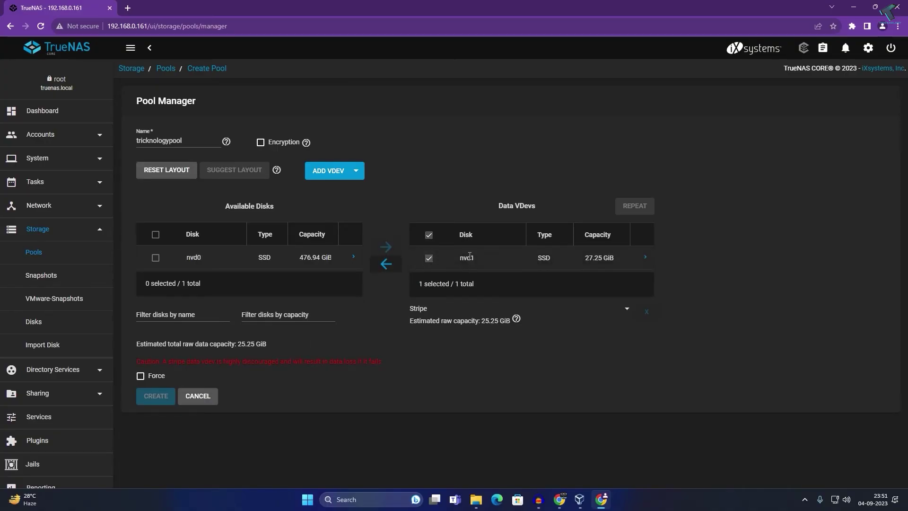
click(141, 376)
Confirm both warnings to create tricknologypool, showing 24.21 GiB available
click(155, 395)
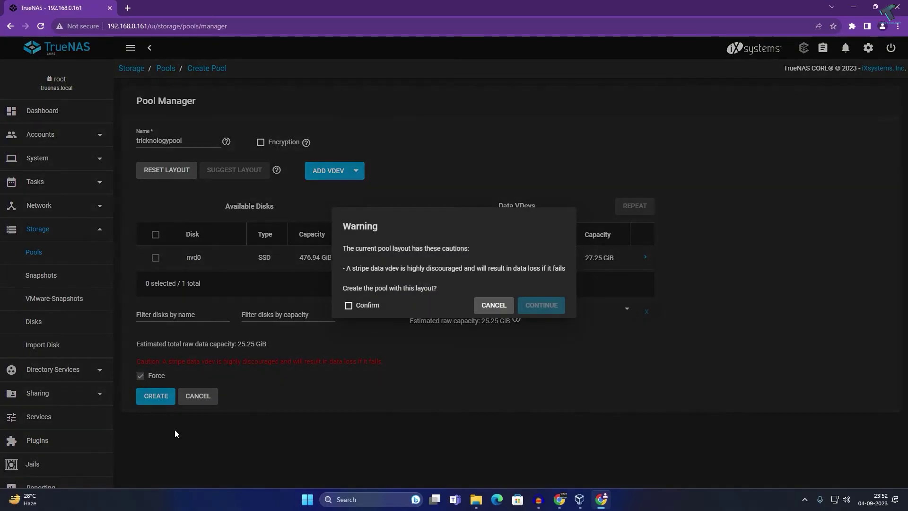
click(372, 308)
click(543, 306)
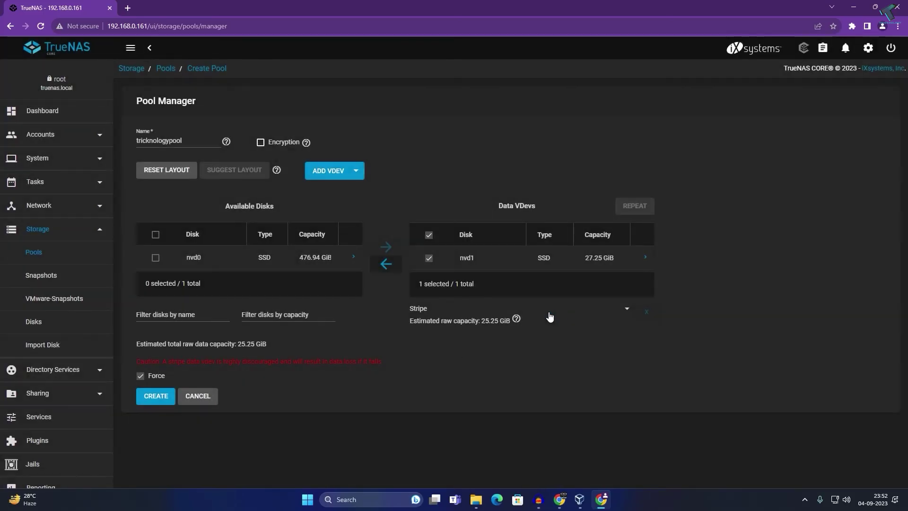
click(161, 401)
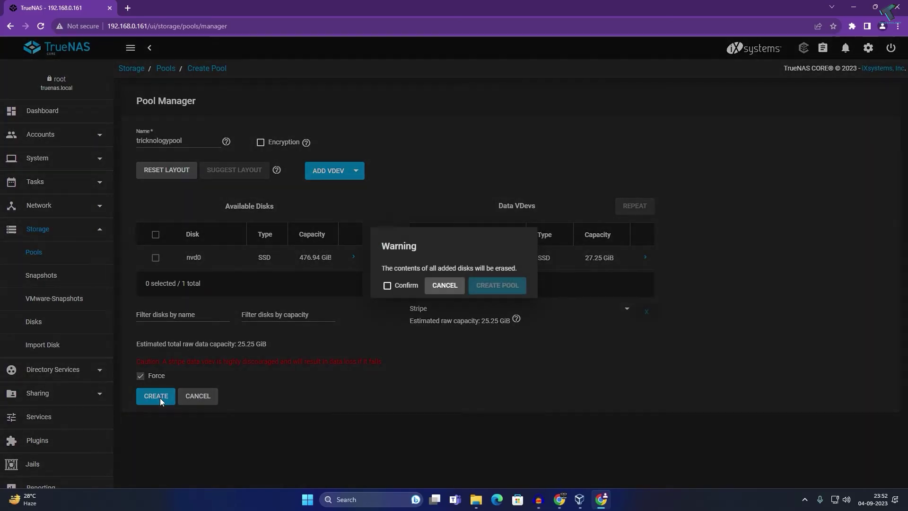
click(388, 286)
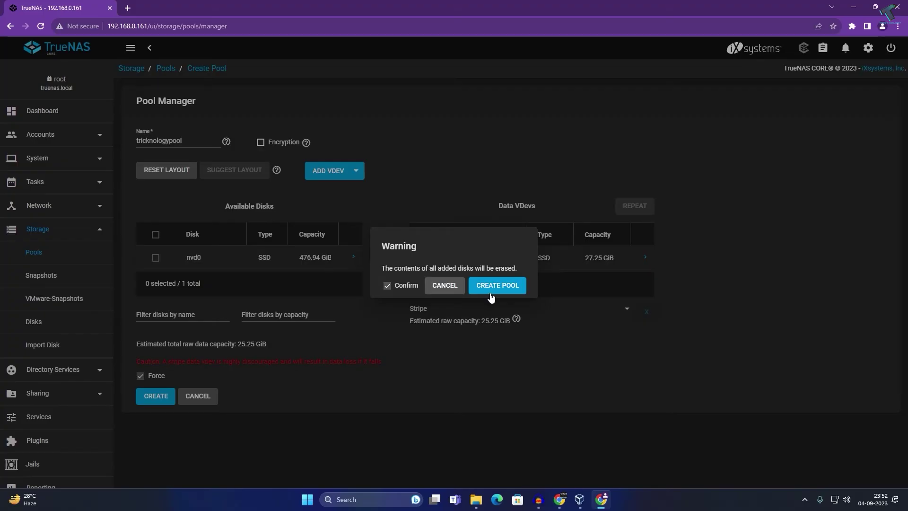
click(497, 289)
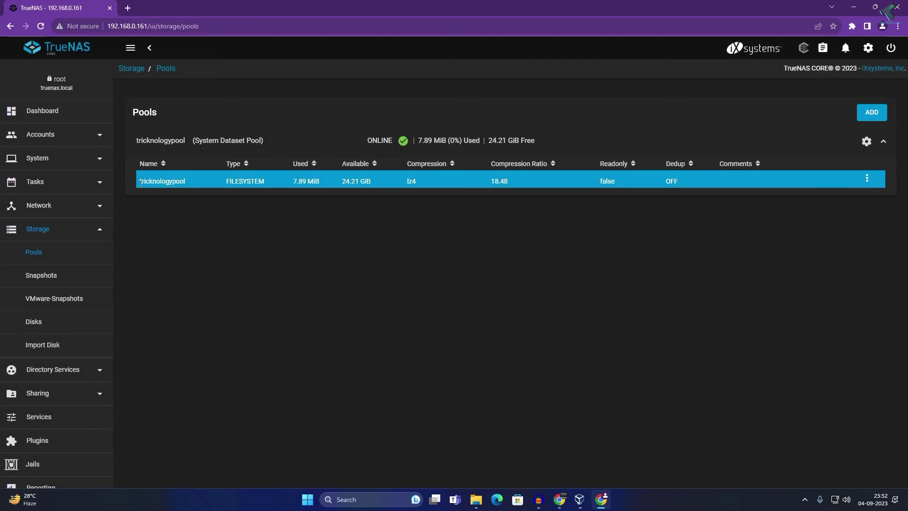
drag(142, 185, 191, 188)
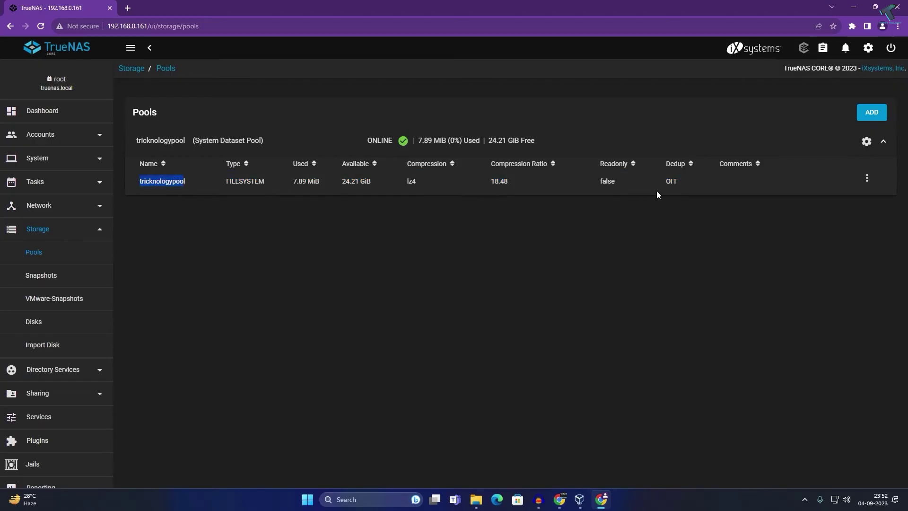
drag(333, 184, 376, 185)
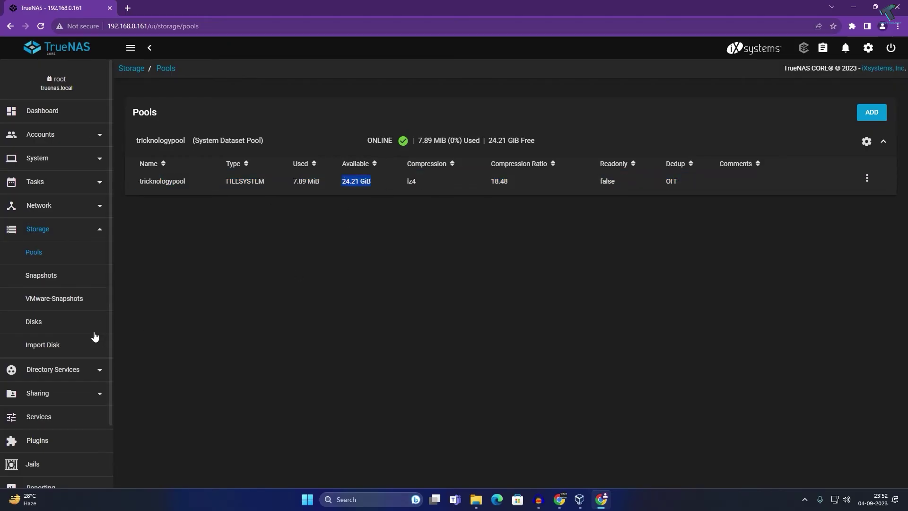
scroll(74, 350, down, 2)
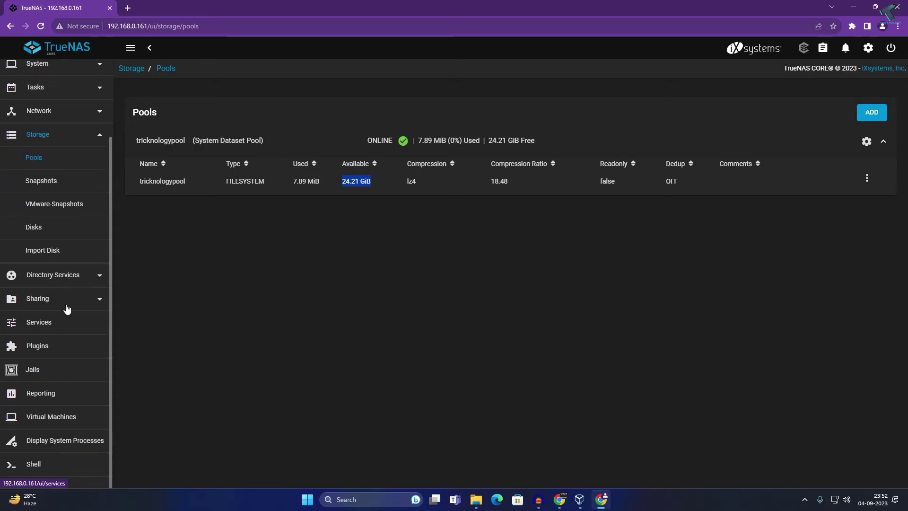
click(55, 299)
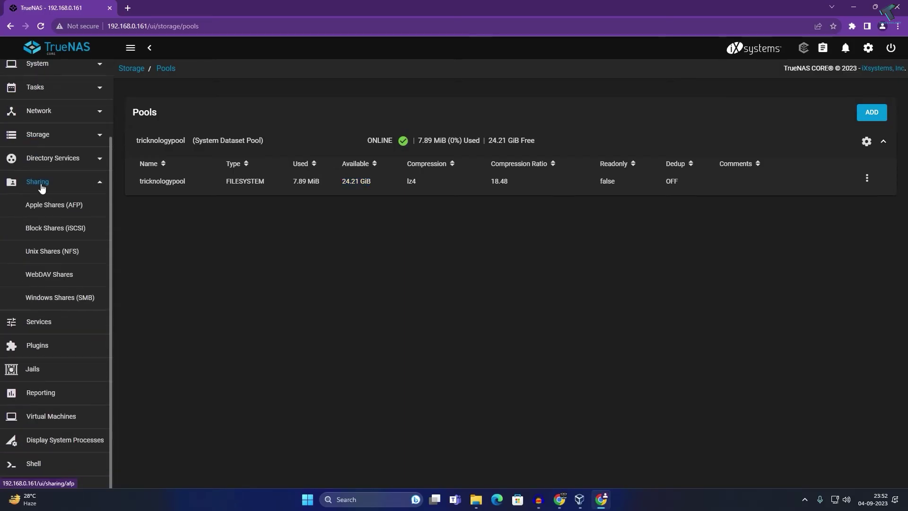
Add a Windows SMB share with path /mnt/tricknologypool
click(38, 301)
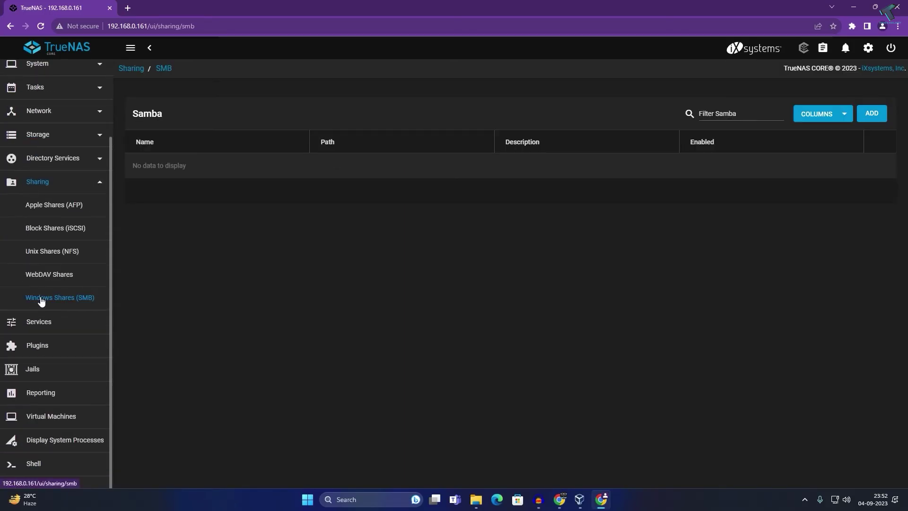
click(875, 114)
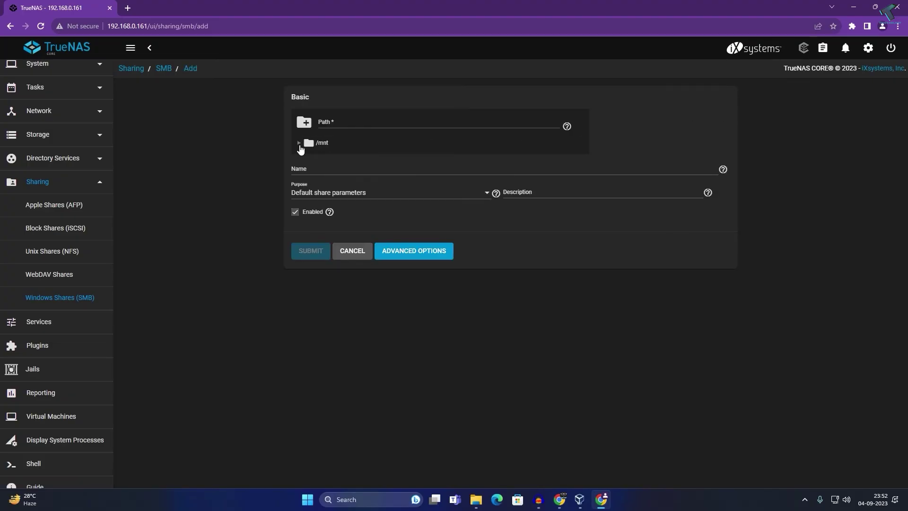
click(298, 143)
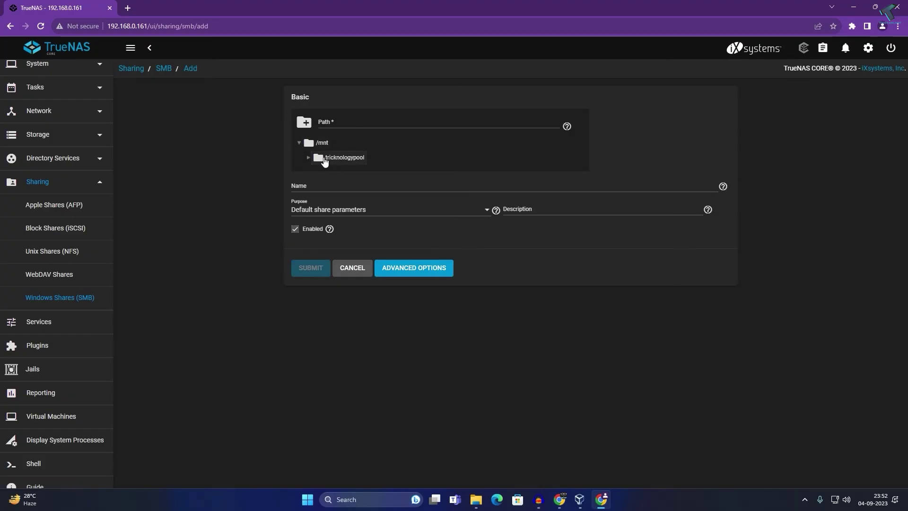
click(358, 165)
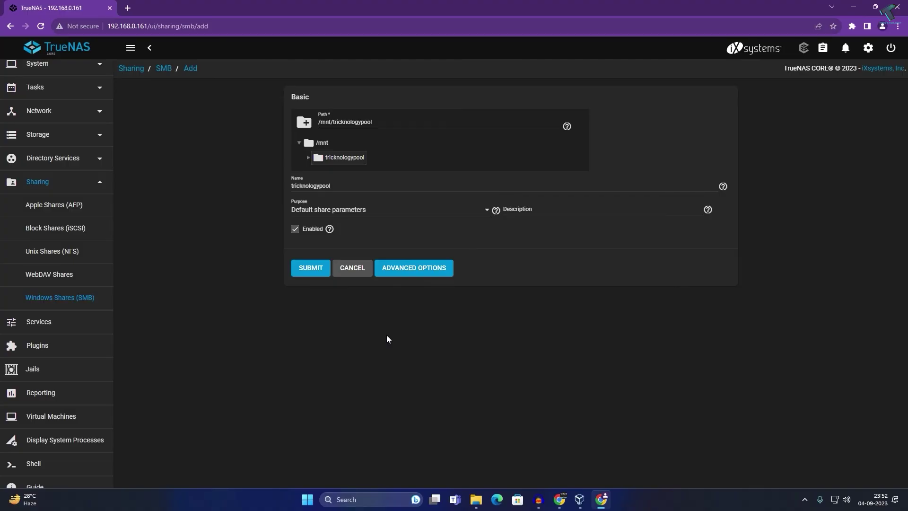
click(317, 274)
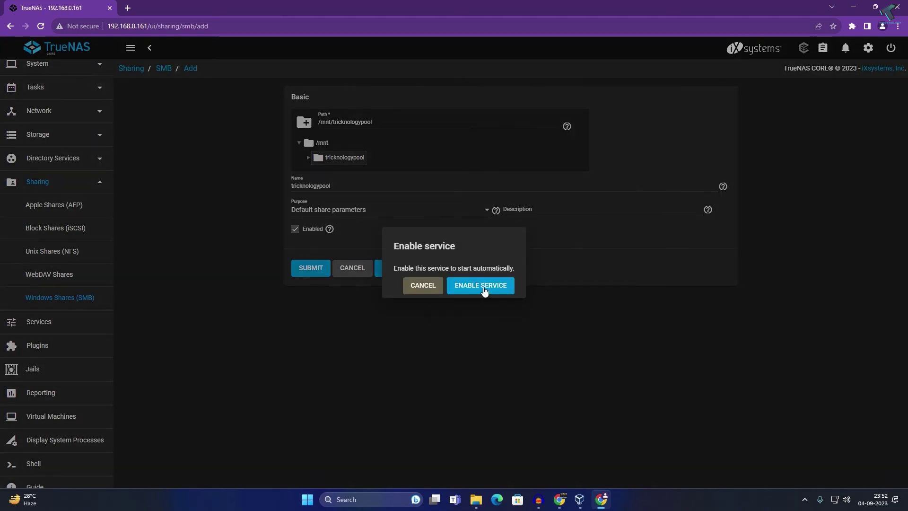
Set the SMB service to start automatically and close the extra Video Explorer window
click(484, 286)
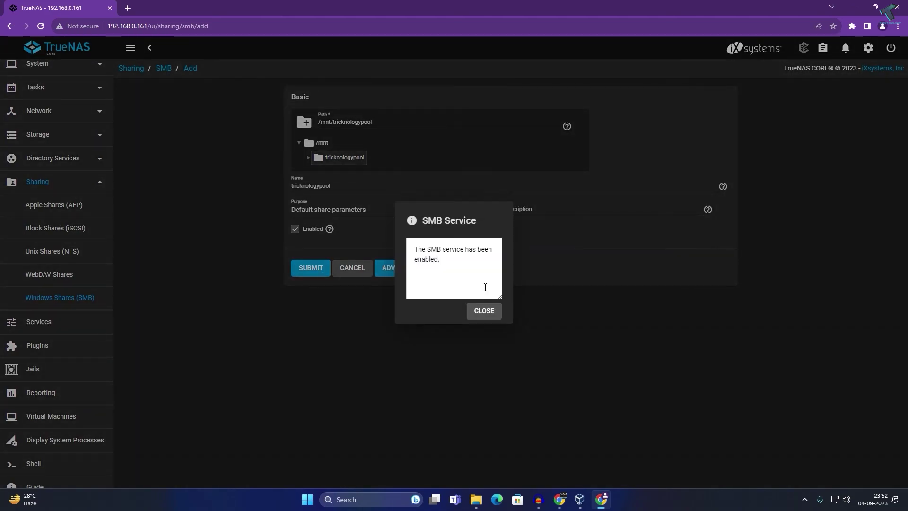
click(484, 311)
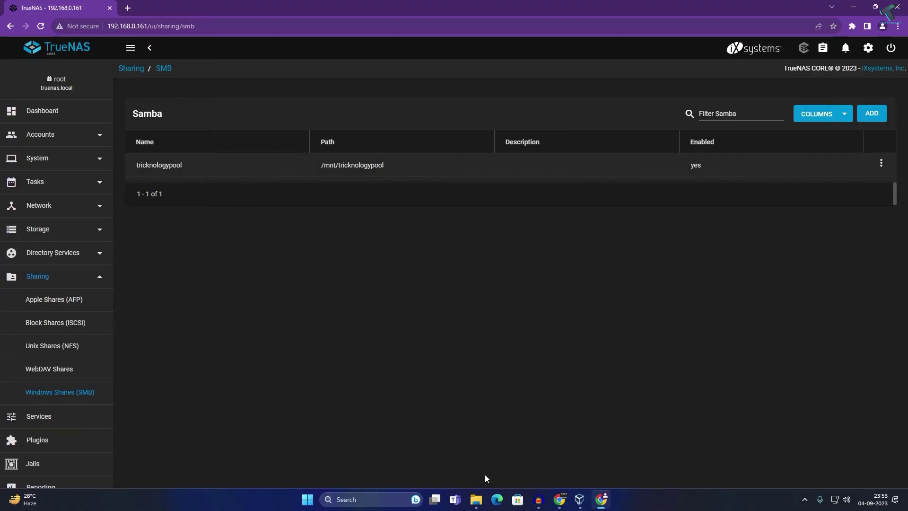
mouse_move(476, 501)
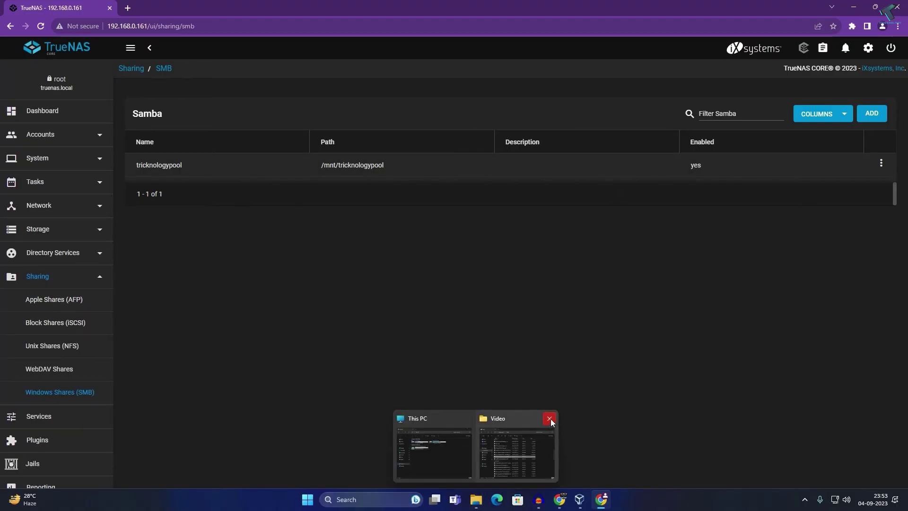
click(549, 418)
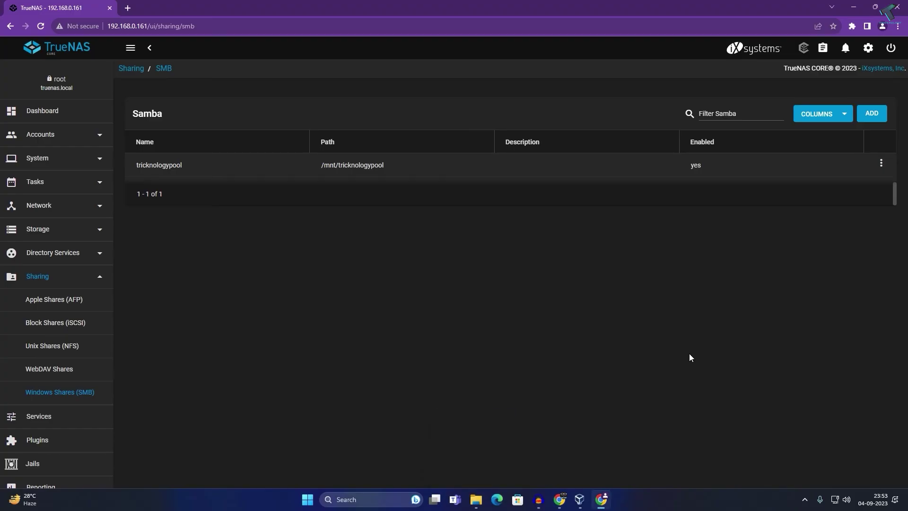
Connect File Explorer to \\192.168.0.161, signing in with the test user's credentials
click(476, 499)
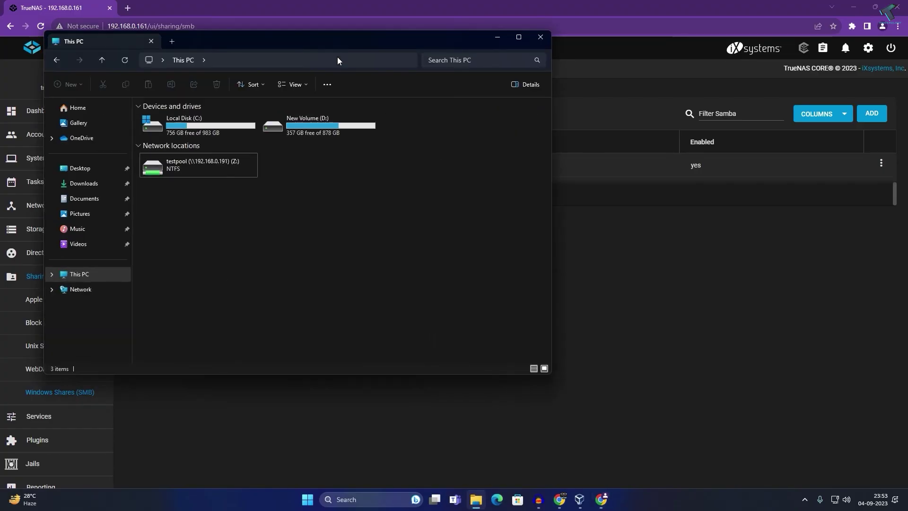
drag(339, 57, 520, 92)
click(359, 100)
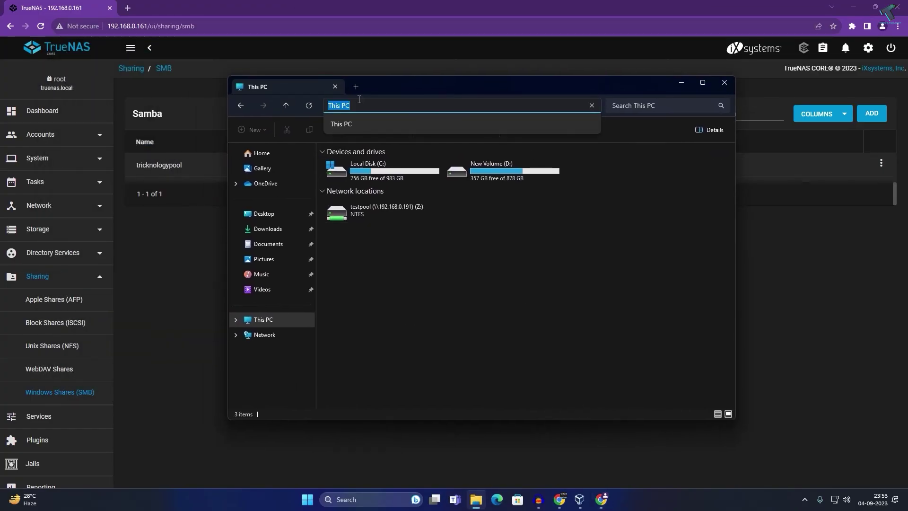
text(\1)
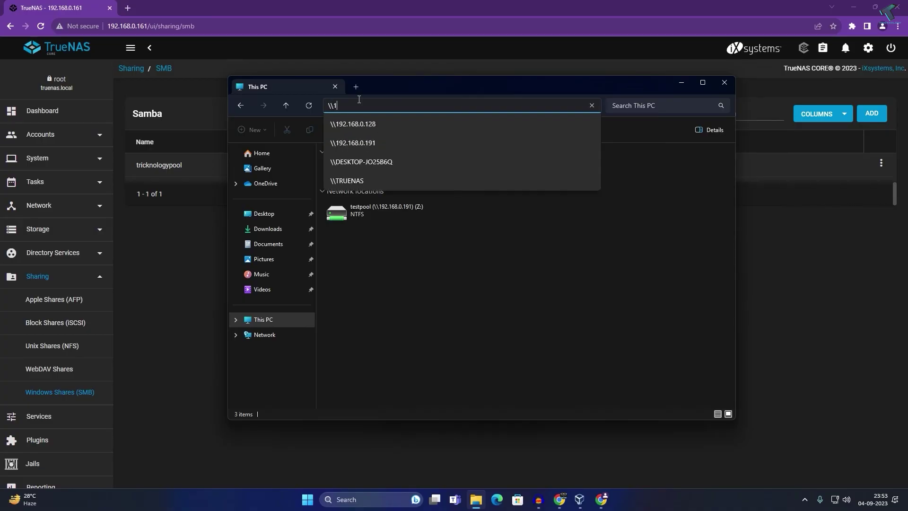
text(92.168.0.161)
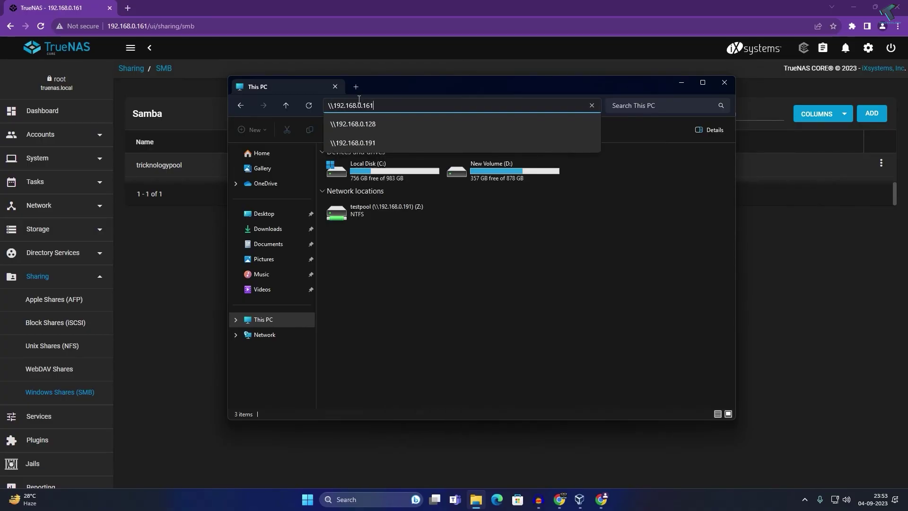
key(Return)
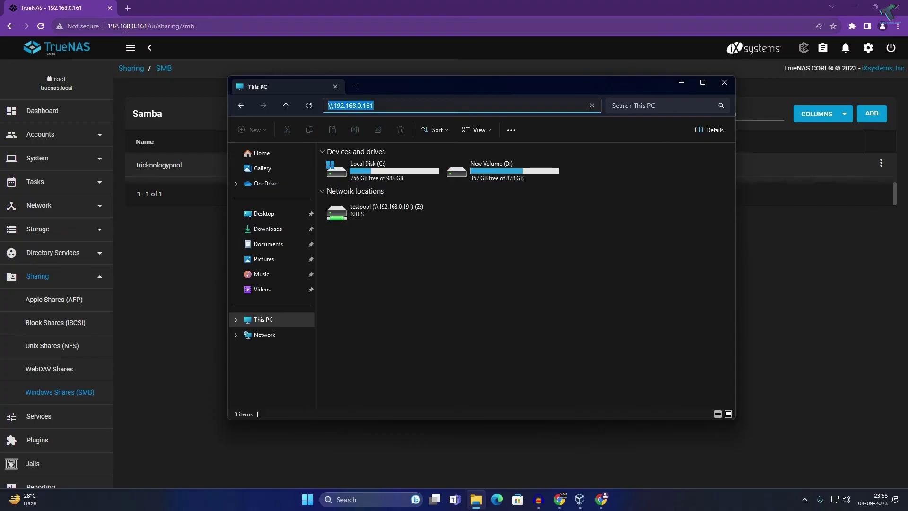
click(394, 104)
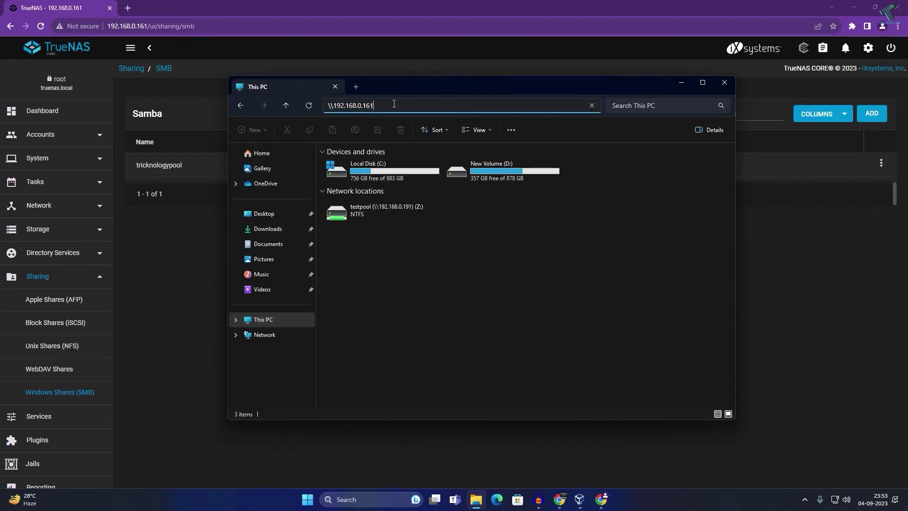
key(Return)
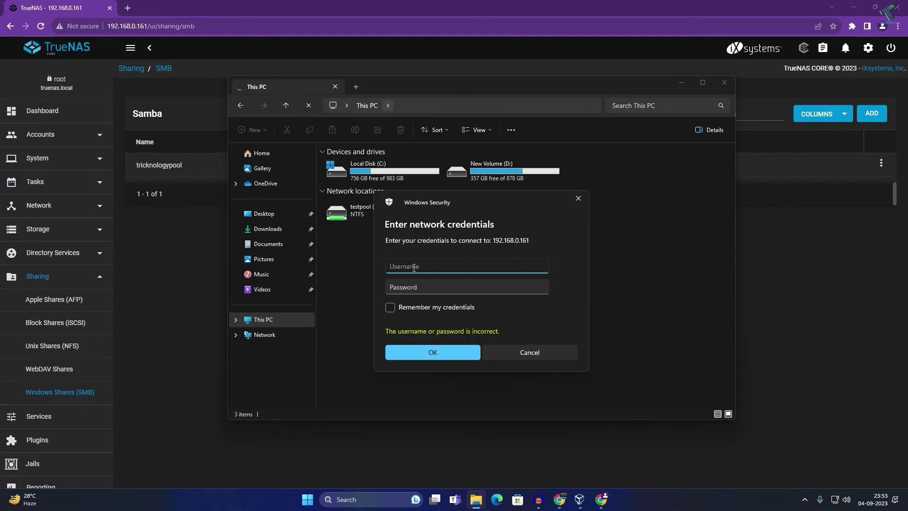
text(test)
key(Tab)
text(t)
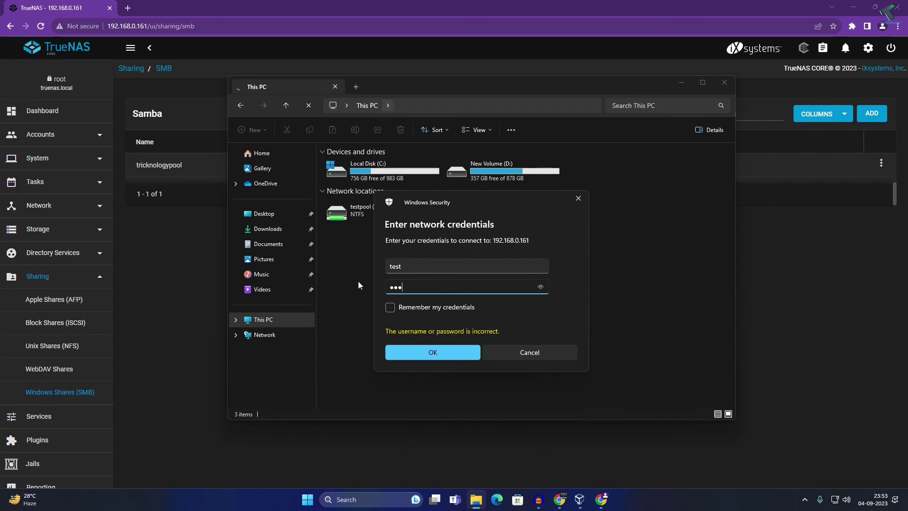
click(443, 354)
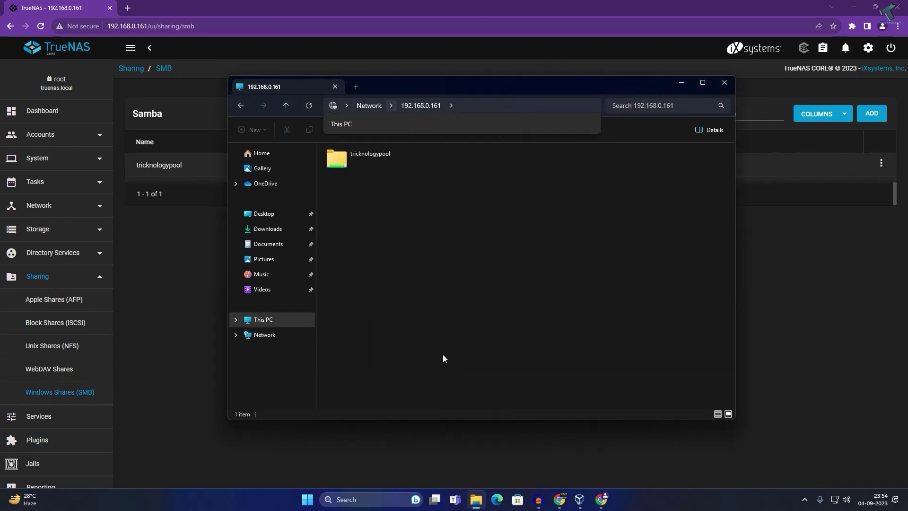
Open the empty tricknologypool share, select its network path, and go back to This PC
click(378, 166)
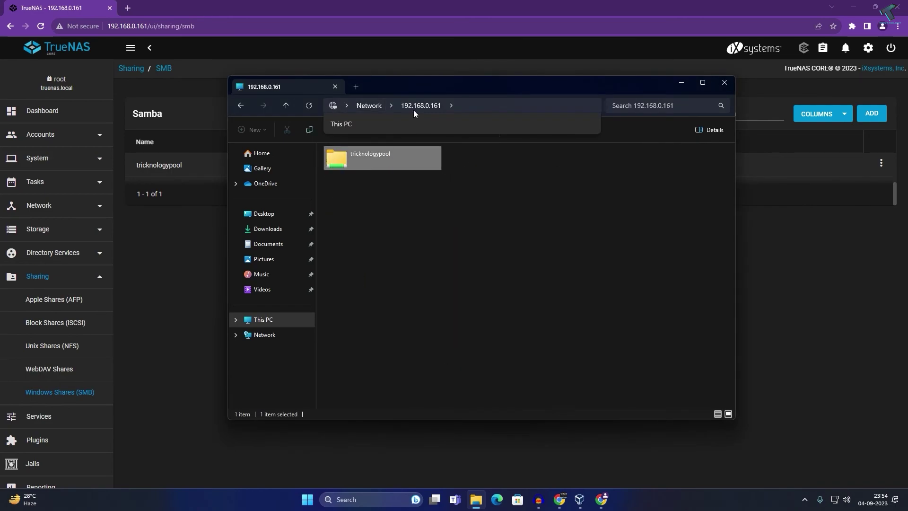
drag(352, 87, 432, 107)
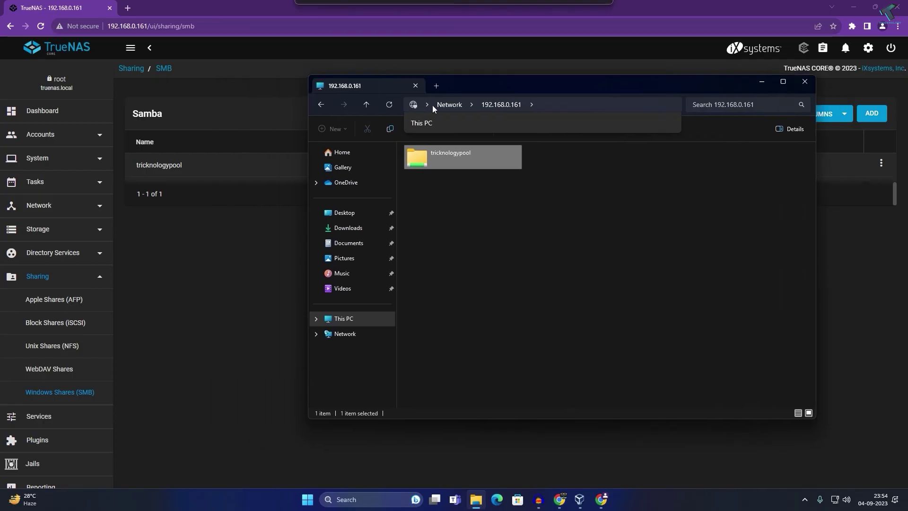
double_click(452, 163)
drag(556, 85, 470, 72)
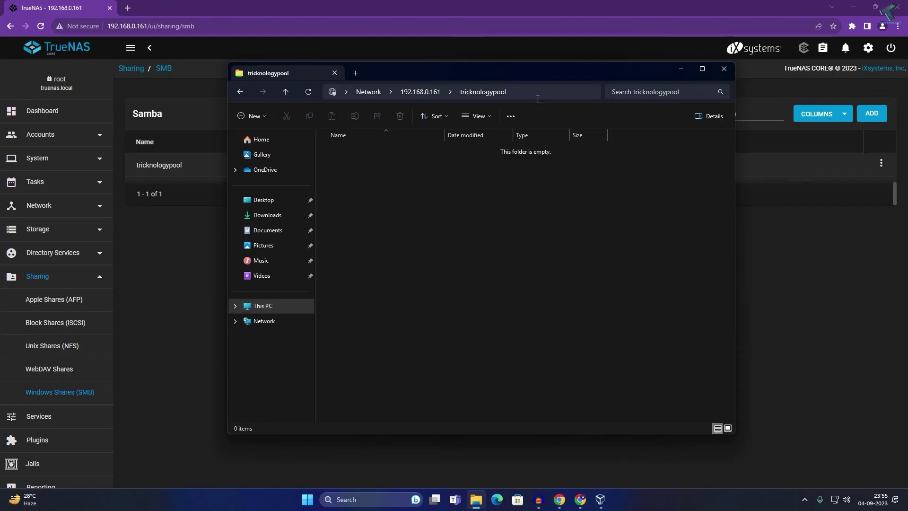
click(480, 94)
key(ctrl+c)
drag(480, 94, 329, 92)
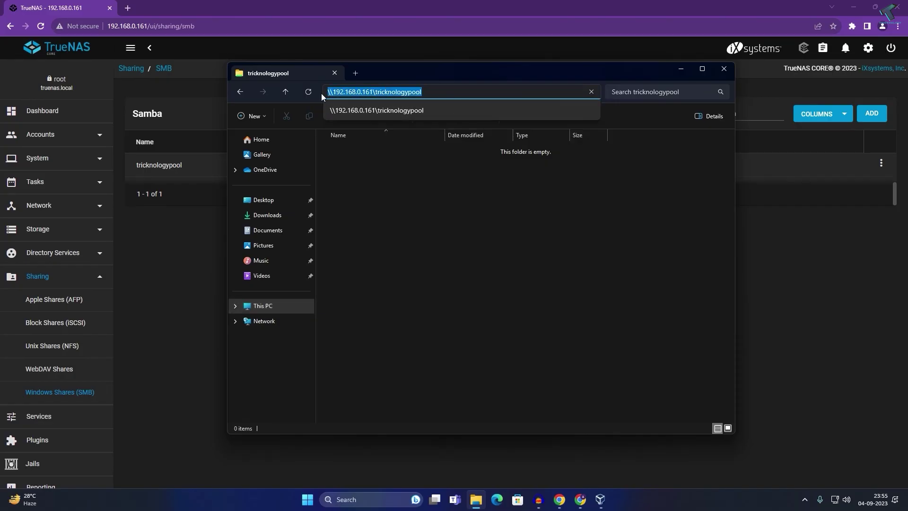
click(263, 307)
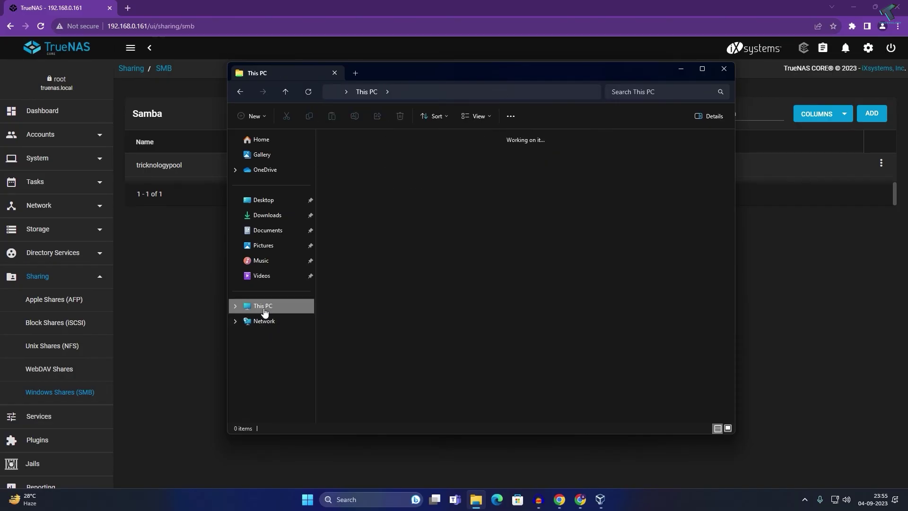
Map \\192.168.0.161\tricknologypool as network drive Y:
click(511, 116)
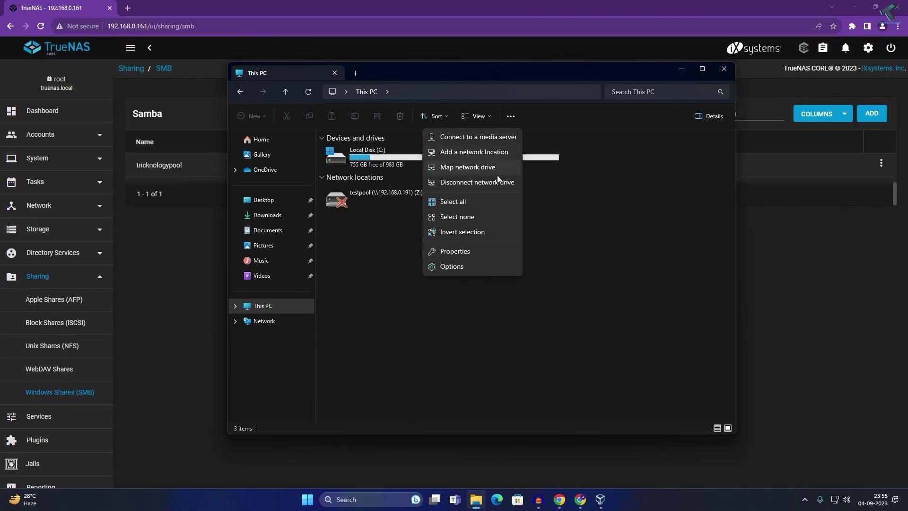
click(476, 169)
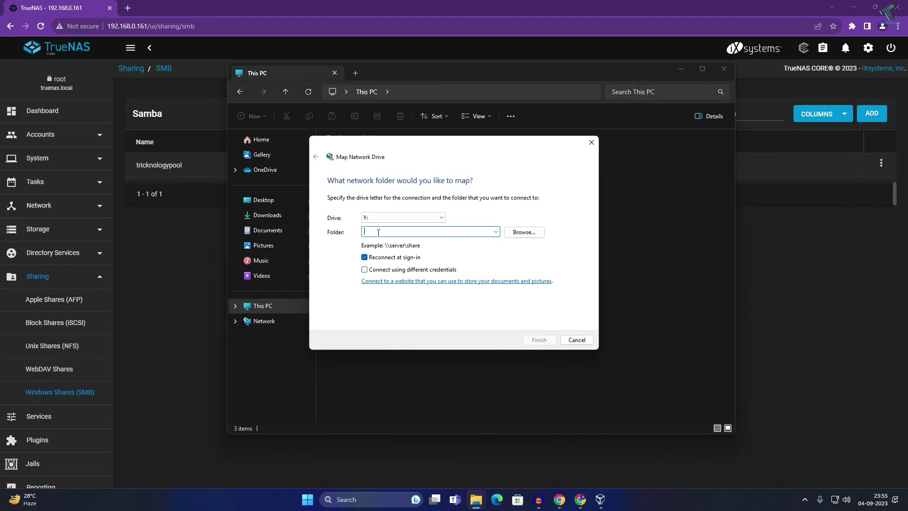
key(ctrl+v)
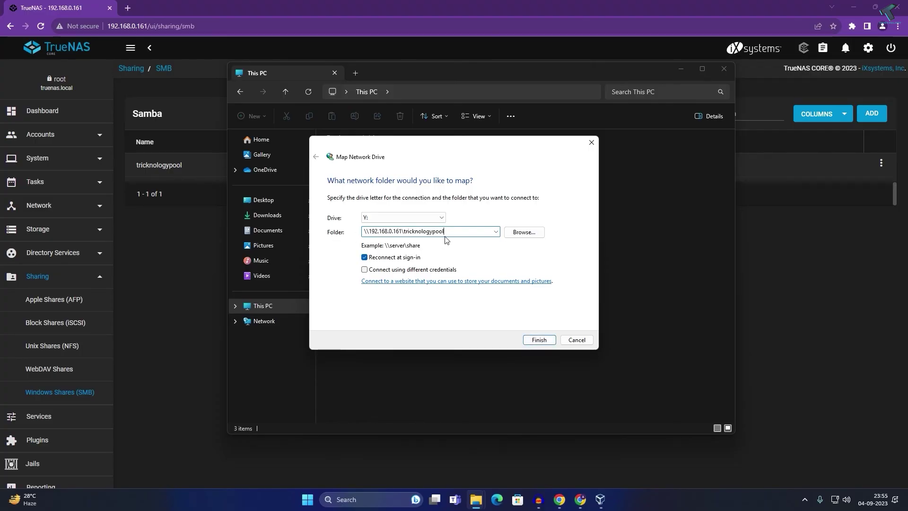
double_click(448, 236)
click(454, 235)
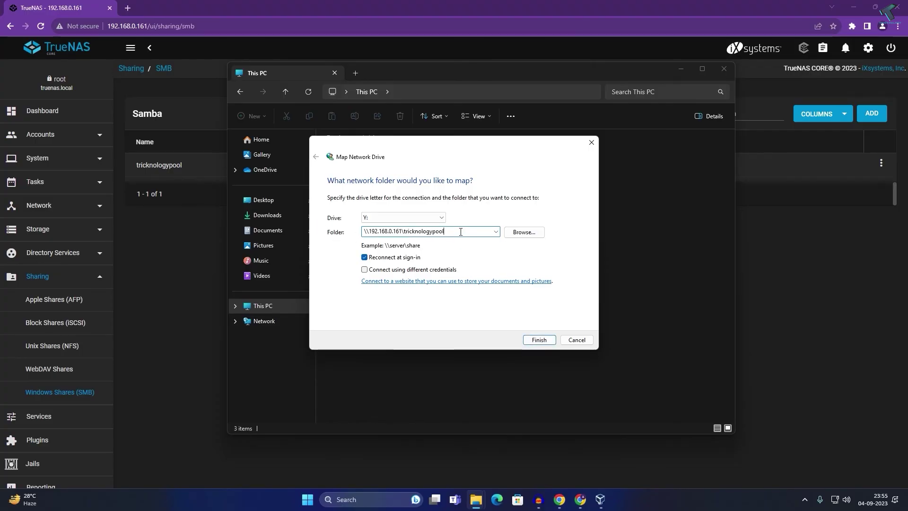
click(528, 233)
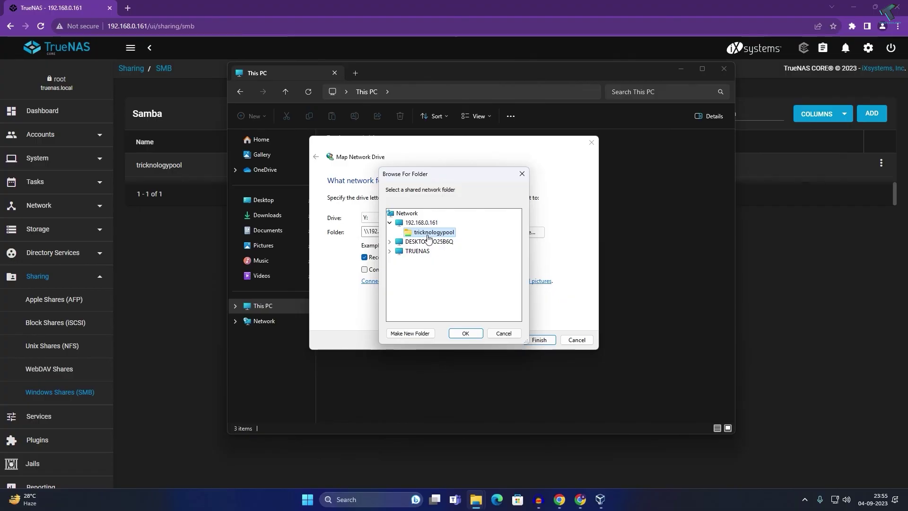
click(466, 333)
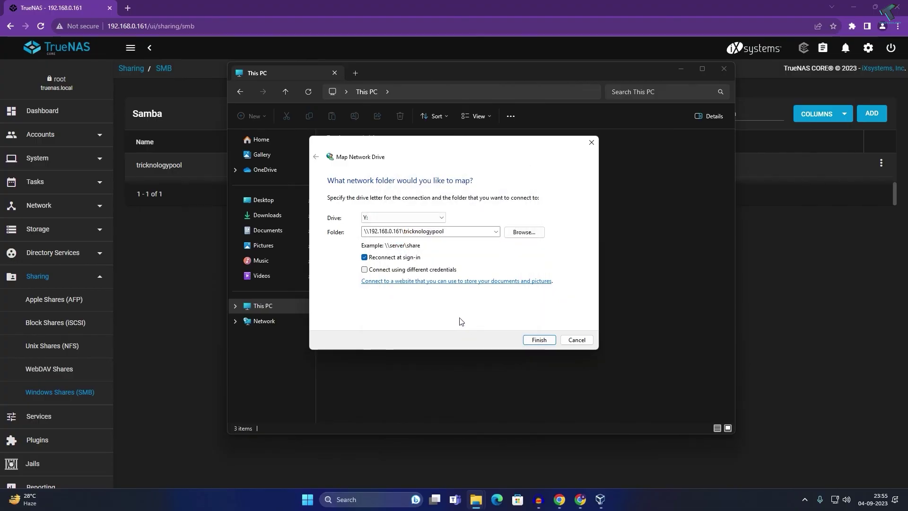
click(540, 341)
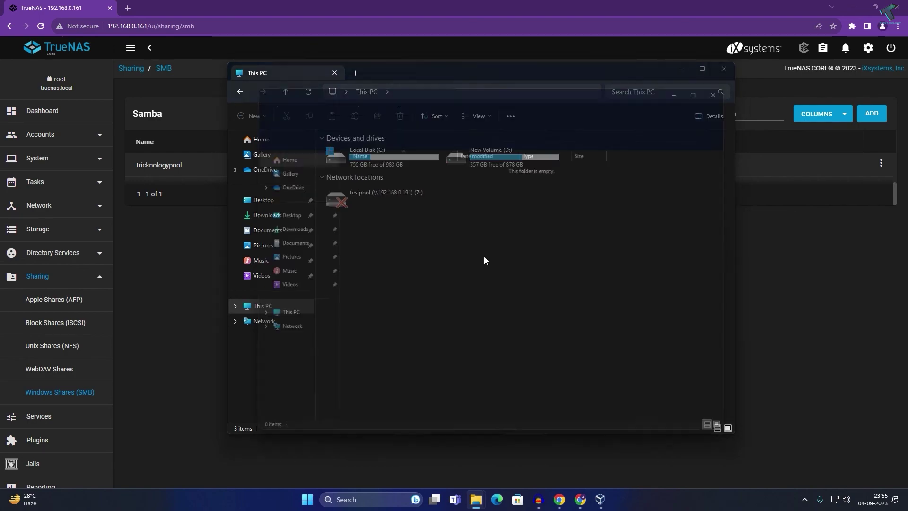
Close the share and File Explorer windows to return to TrueNAS
right_click(484, 256)
key(ctrl+w)
right_click(493, 255)
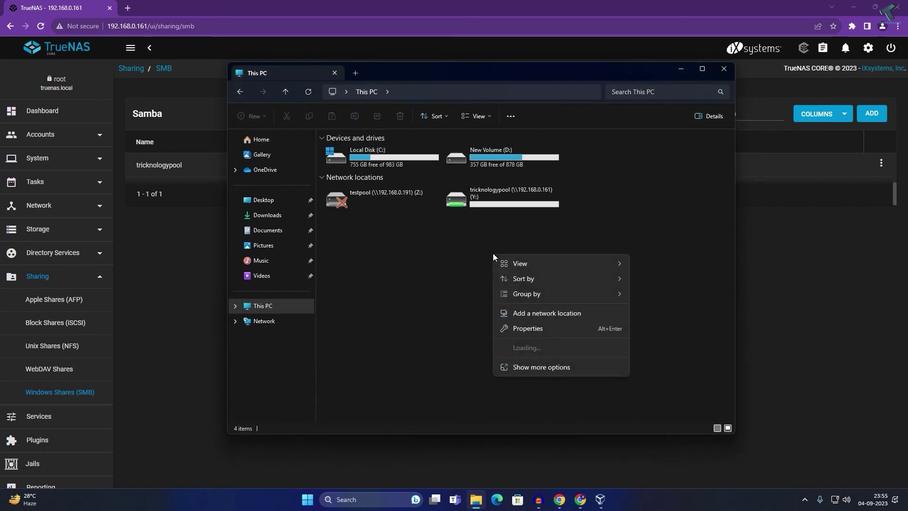
click(493, 253)
key(ctrl+w)
scroll(70, 450, down, 3)
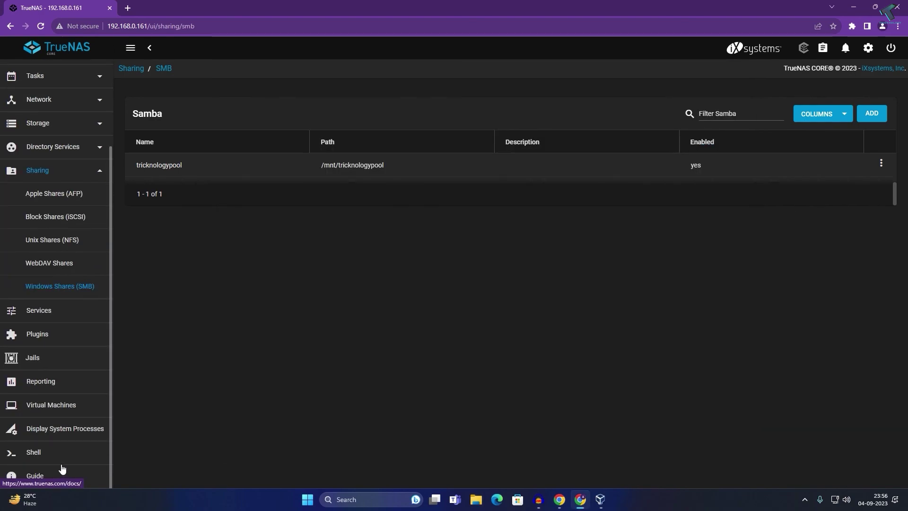
Check the shell and system processes, then view the empty Virtual Machines list
click(40, 454)
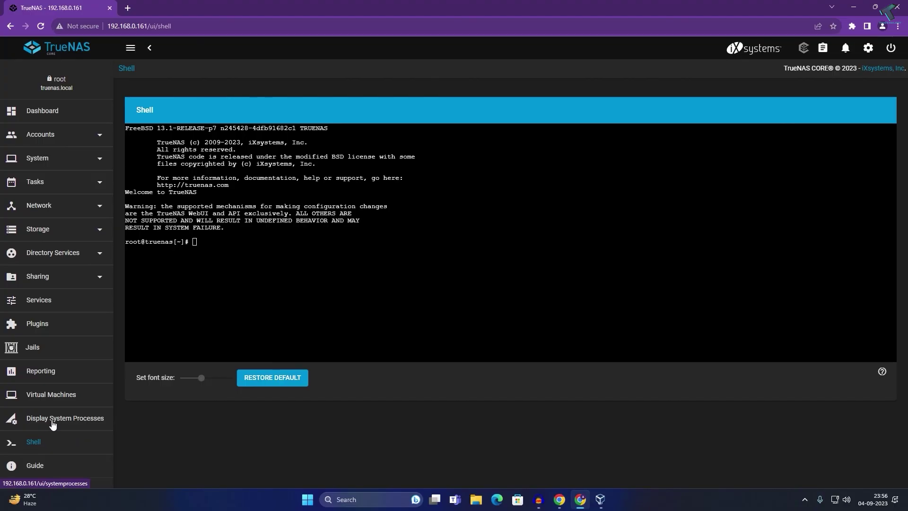
click(53, 425)
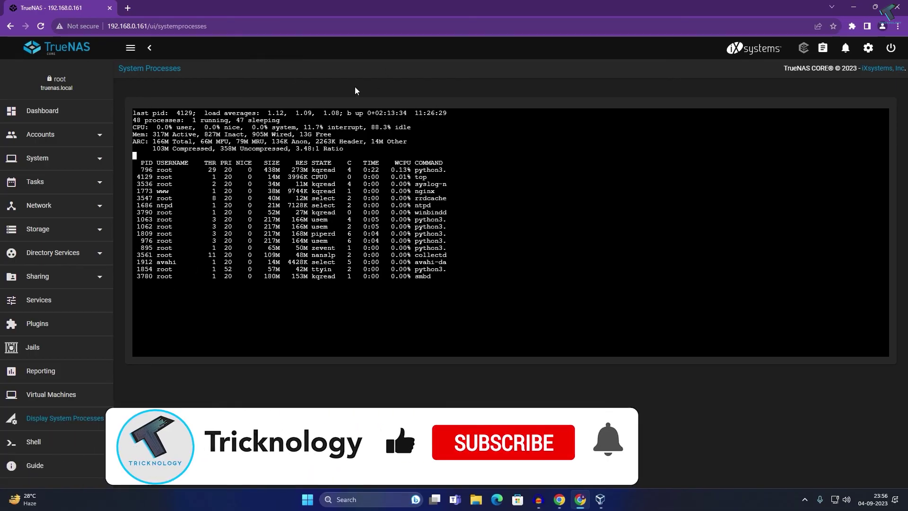
click(46, 396)
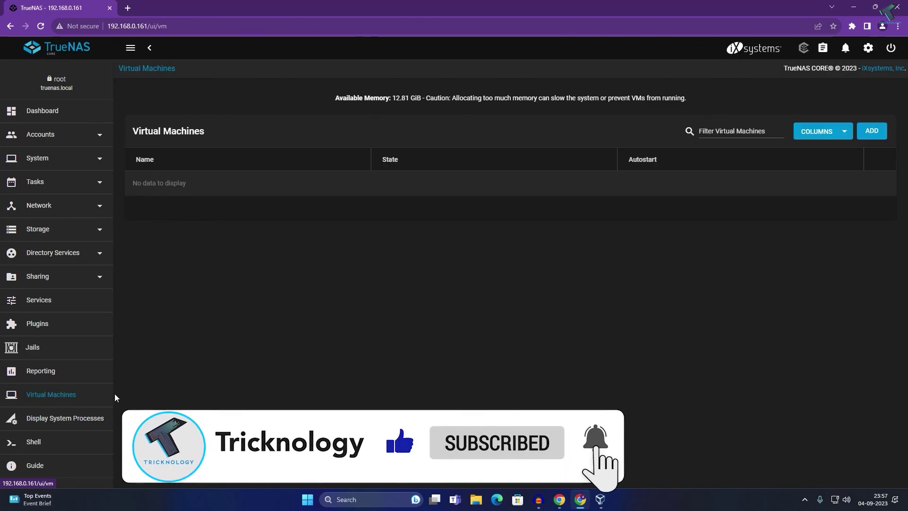
Begin adding a virtual machine with Linux selected as the guest OS
click(871, 131)
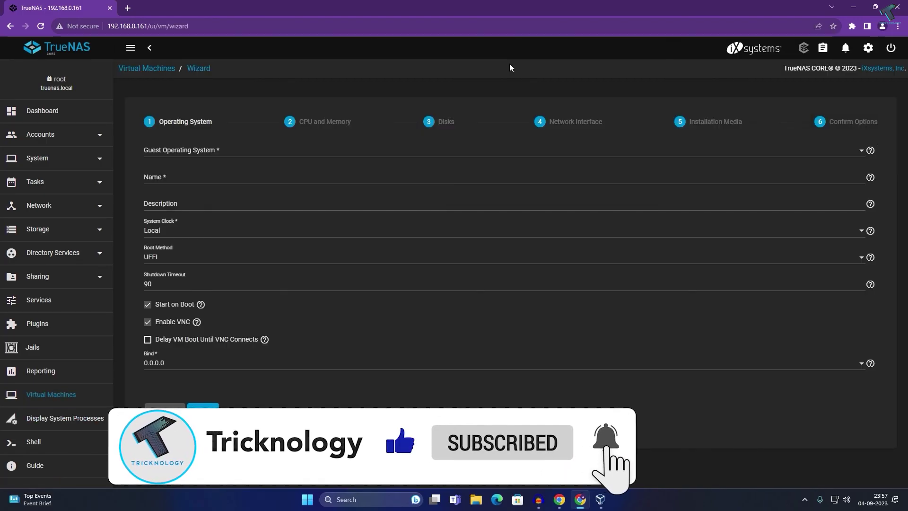
click(179, 156)
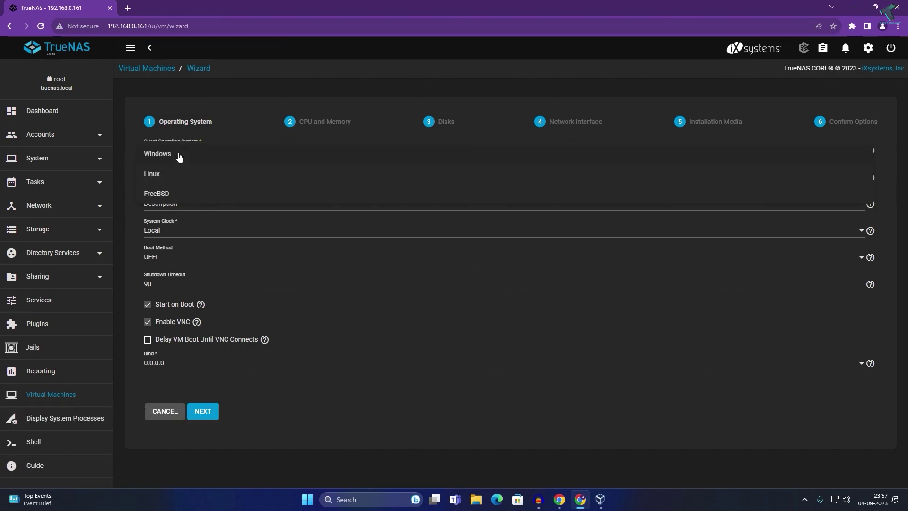
click(163, 173)
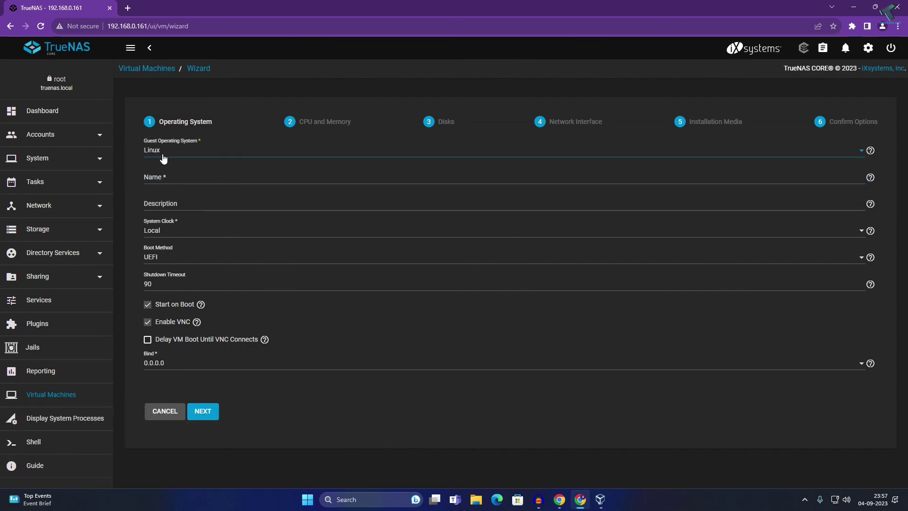
click(162, 153)
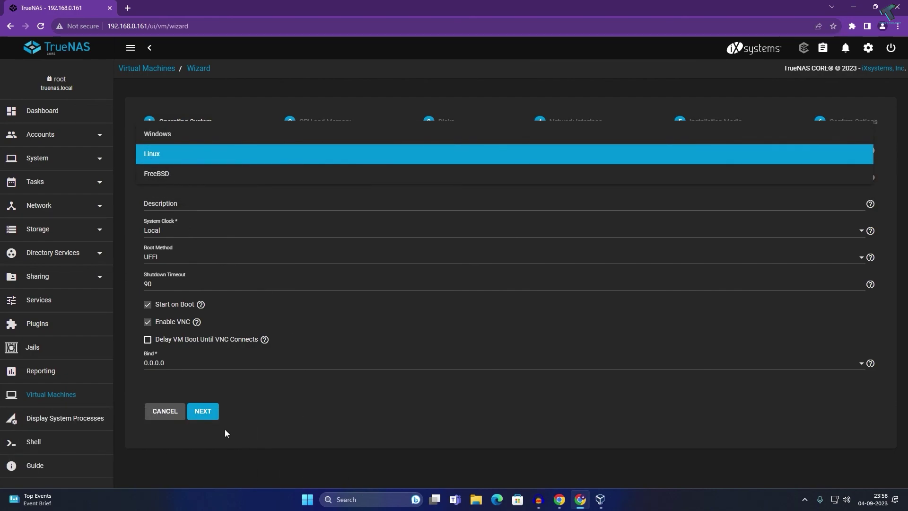
click(277, 410)
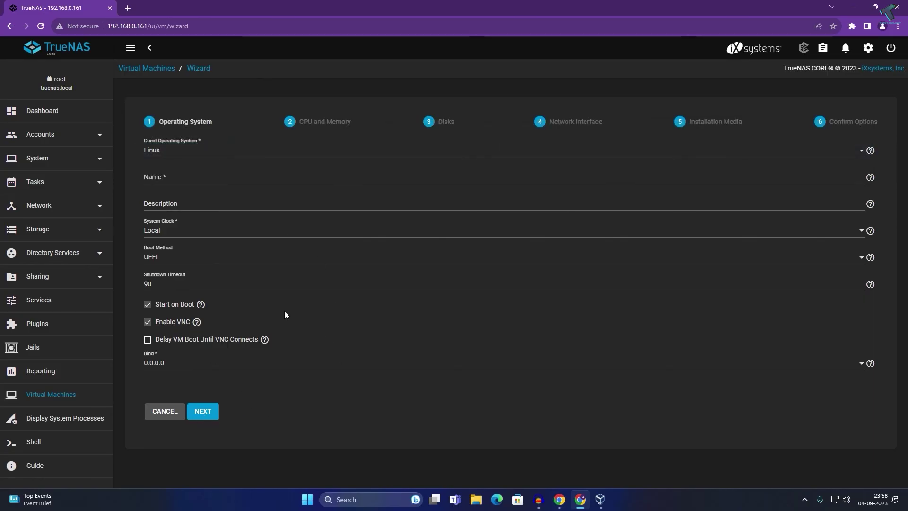